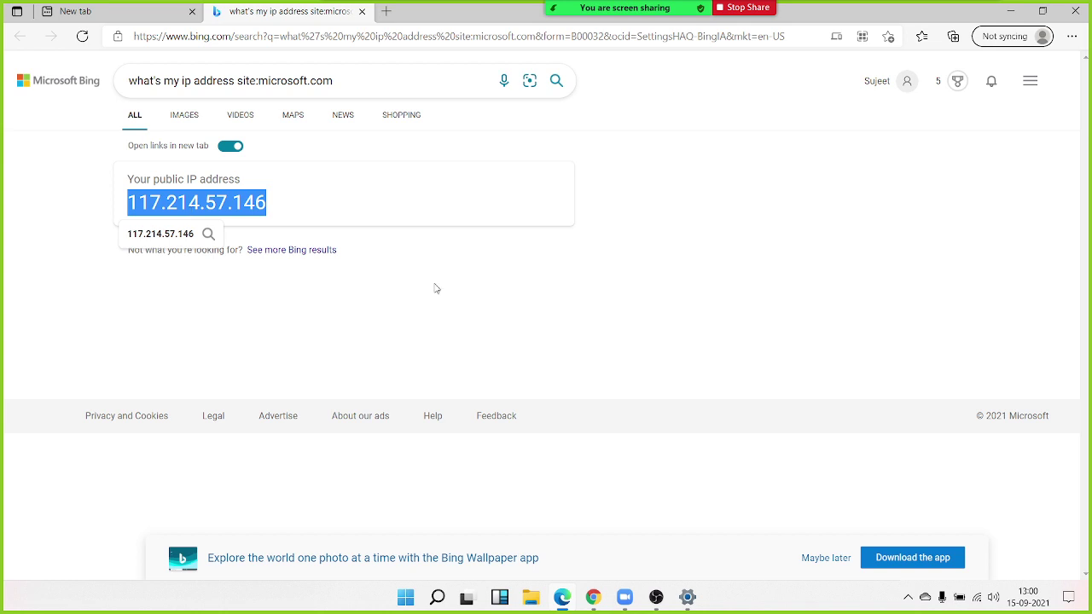
Close the IP address search tab and the browser, and view the rest of the network Status page
left_click(361, 13)
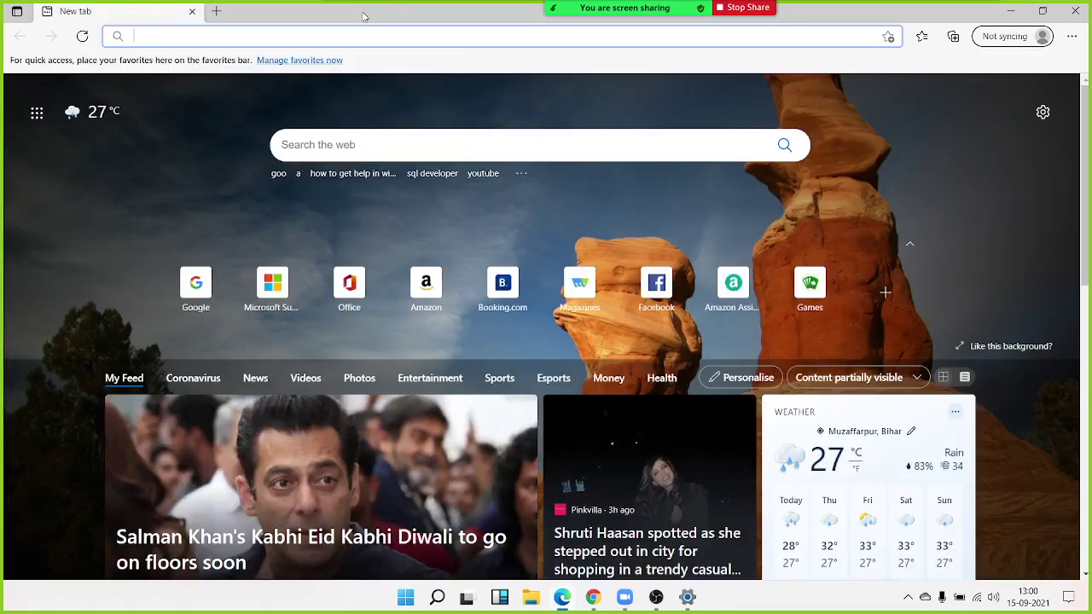
left_click(1075, 11)
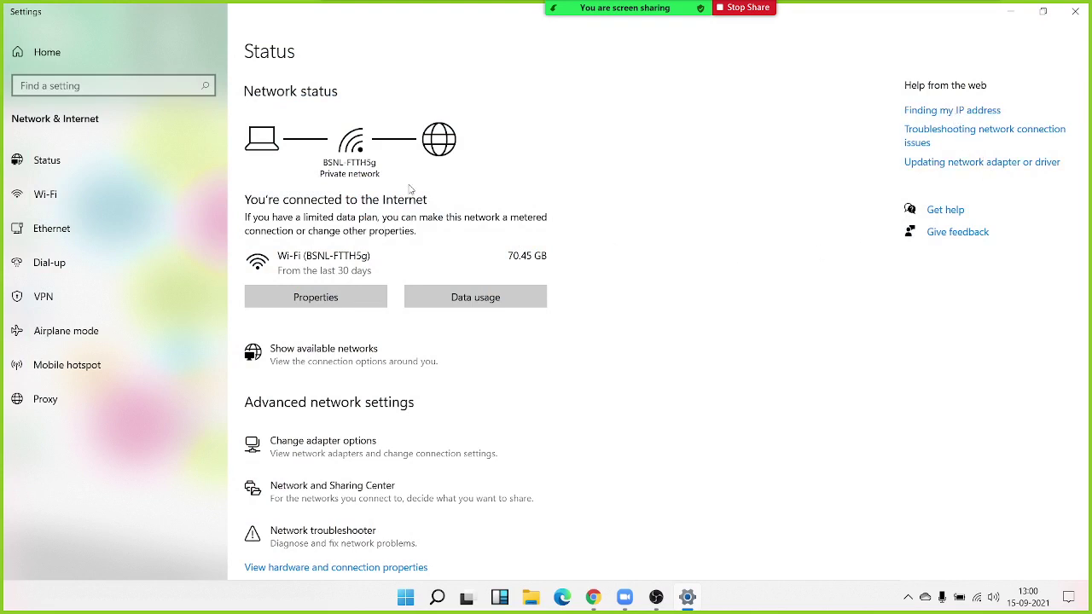
scroll(304, 168, "down", 2)
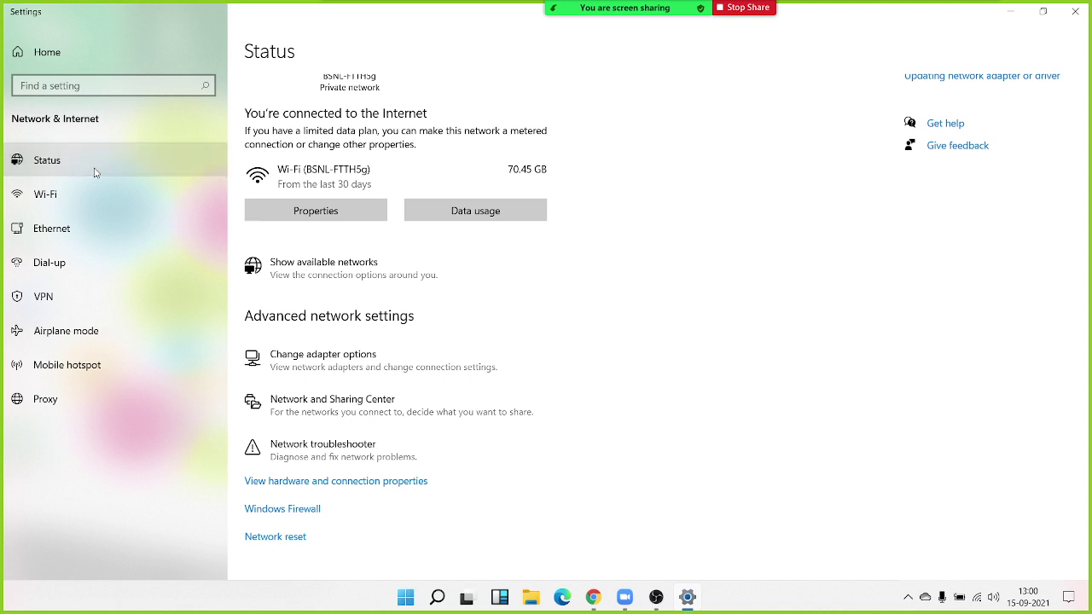
Look through the Wi-Fi, Ethernet, Dial-up and VPN pages of the Network & Internet settings
left_click(96, 199)
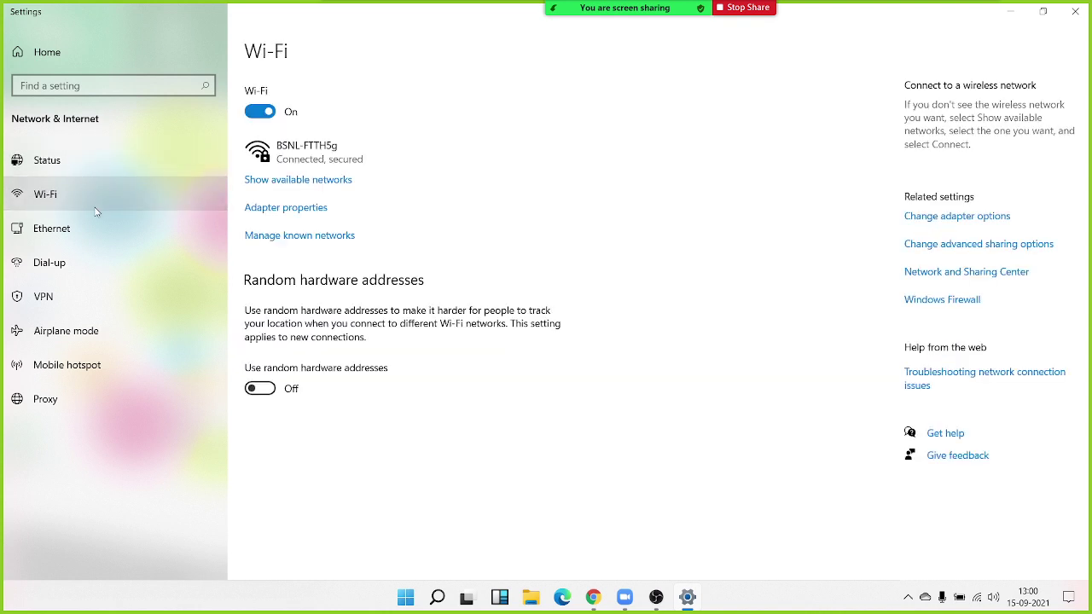
left_click(90, 229)
left_click(90, 205)
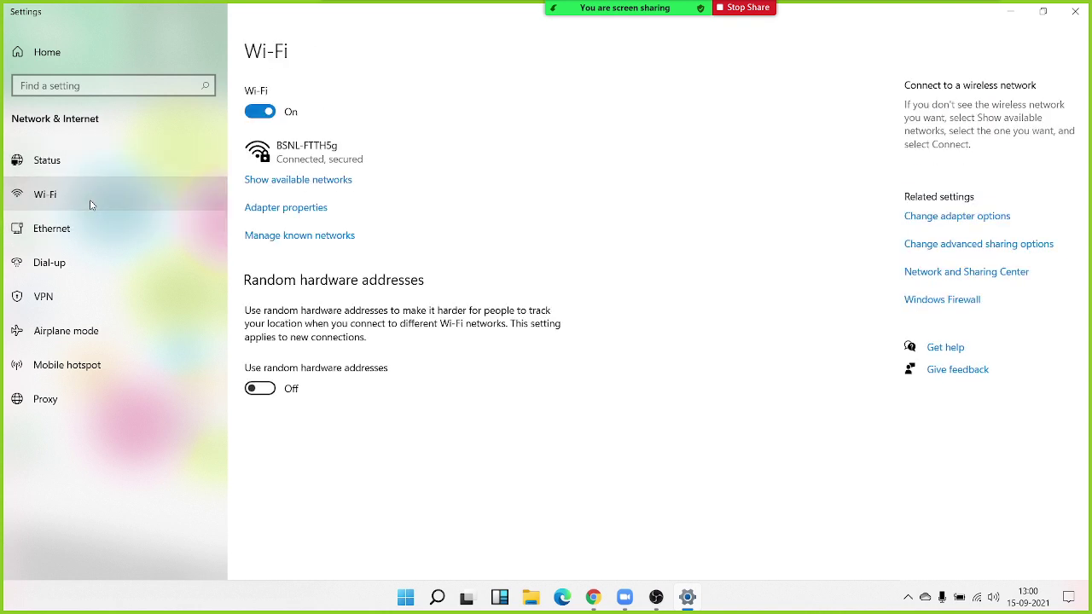
left_click(94, 228)
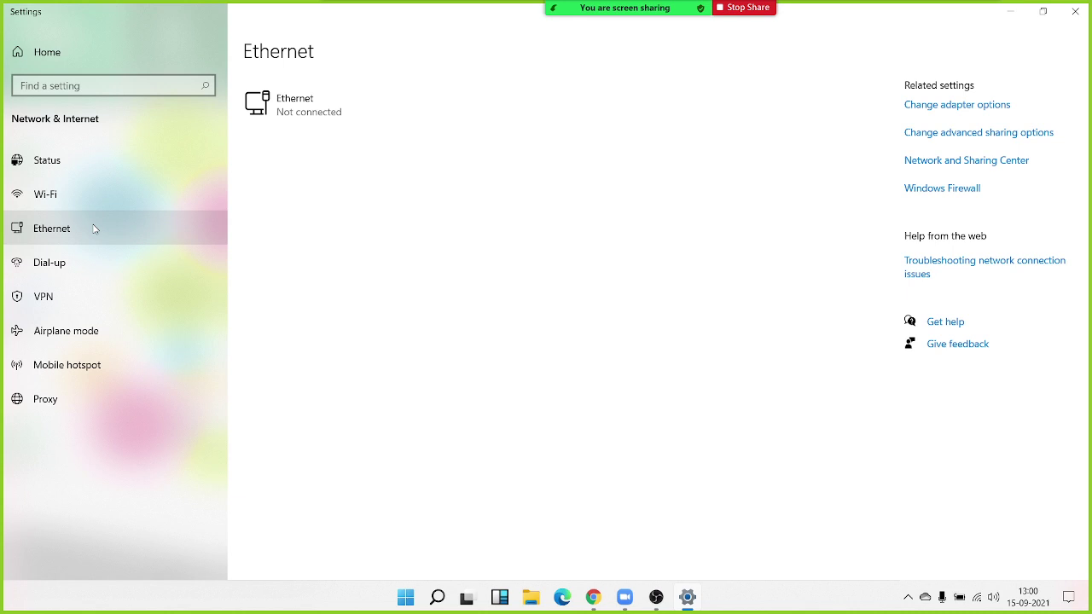
left_click(81, 266)
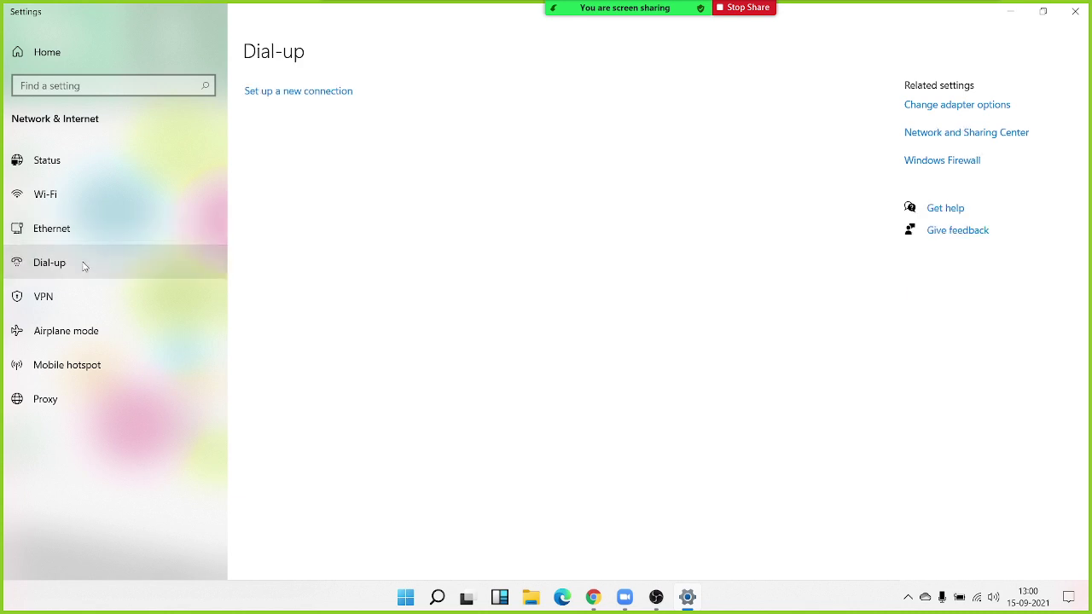
left_click(82, 302)
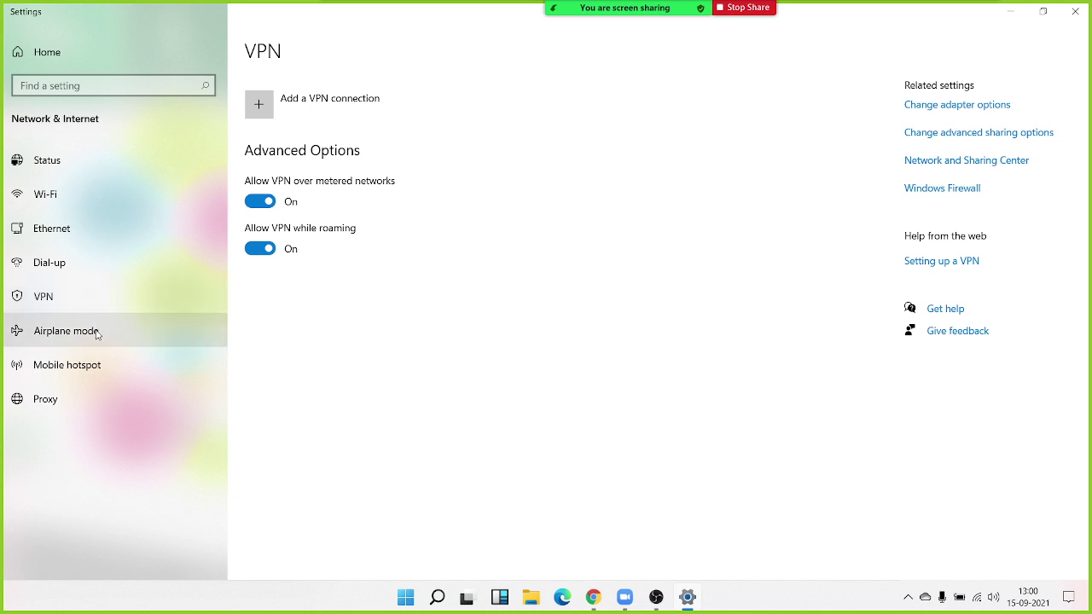
Review the automatic and manual proxy setup options, return to the Settings home page and close Settings
left_click(93, 400)
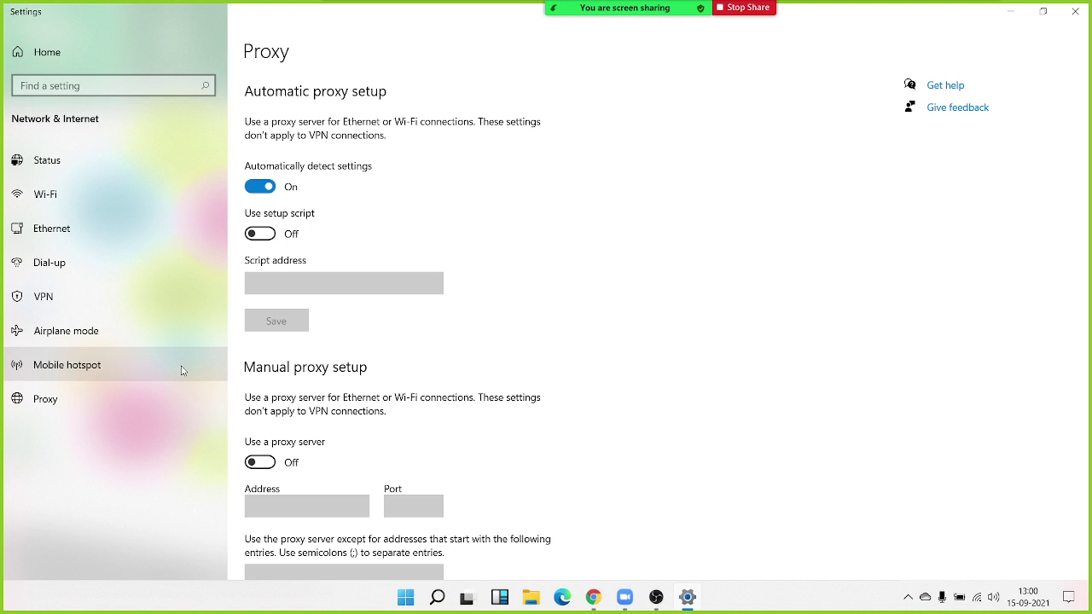
scroll(674, 239, "down", 3)
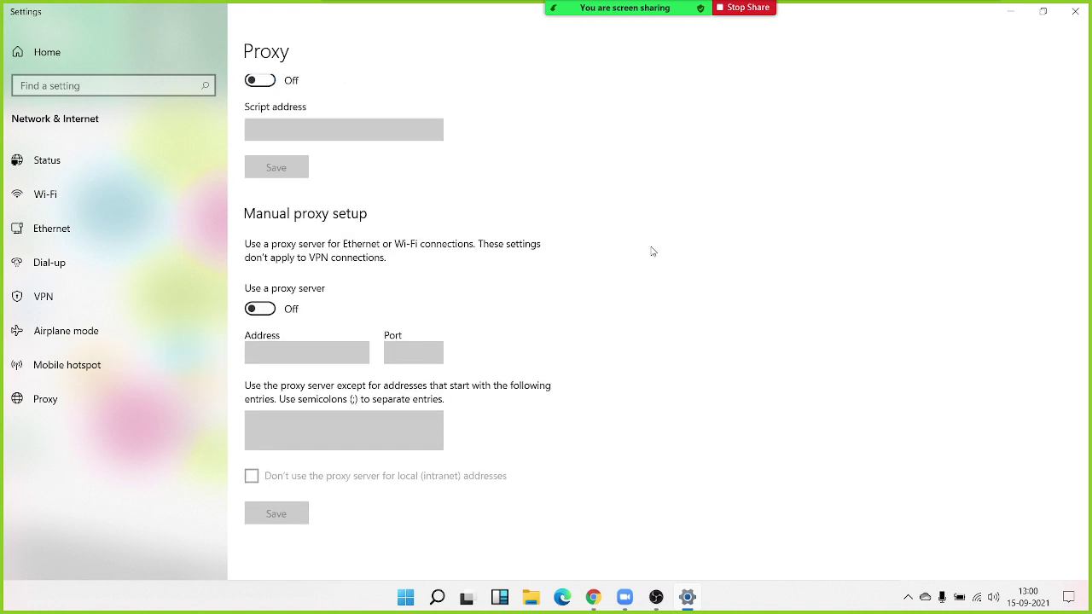
scroll(653, 251, "up", 3)
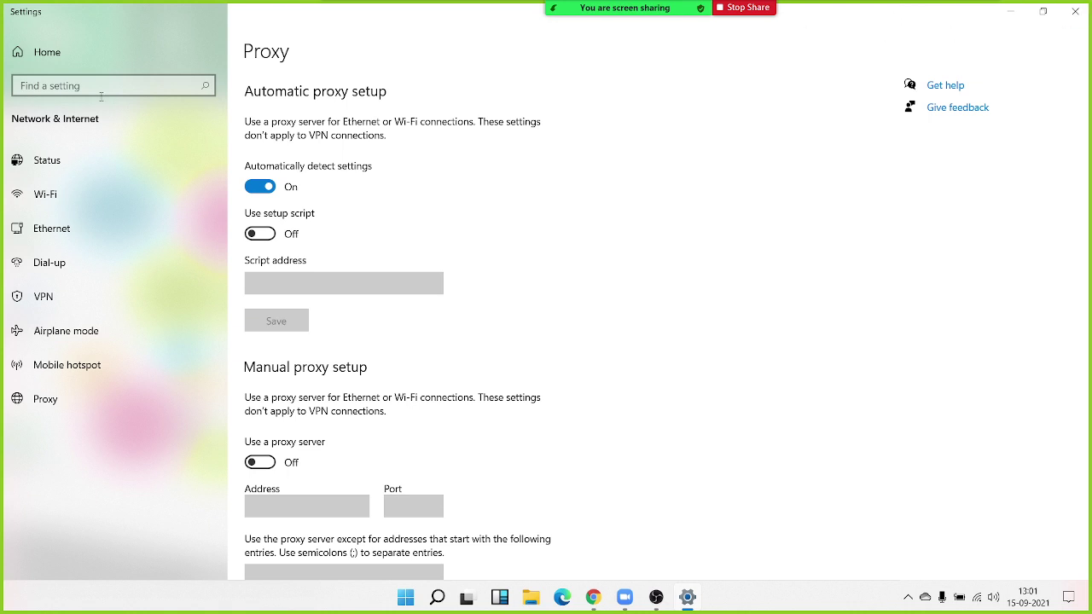
left_click(36, 53)
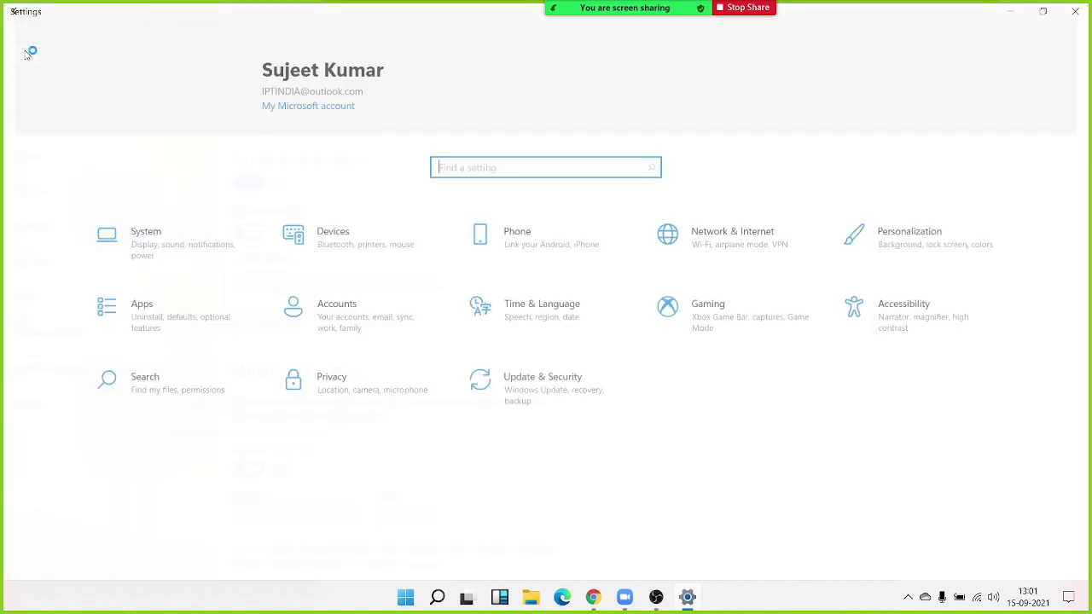
left_click(1077, 14)
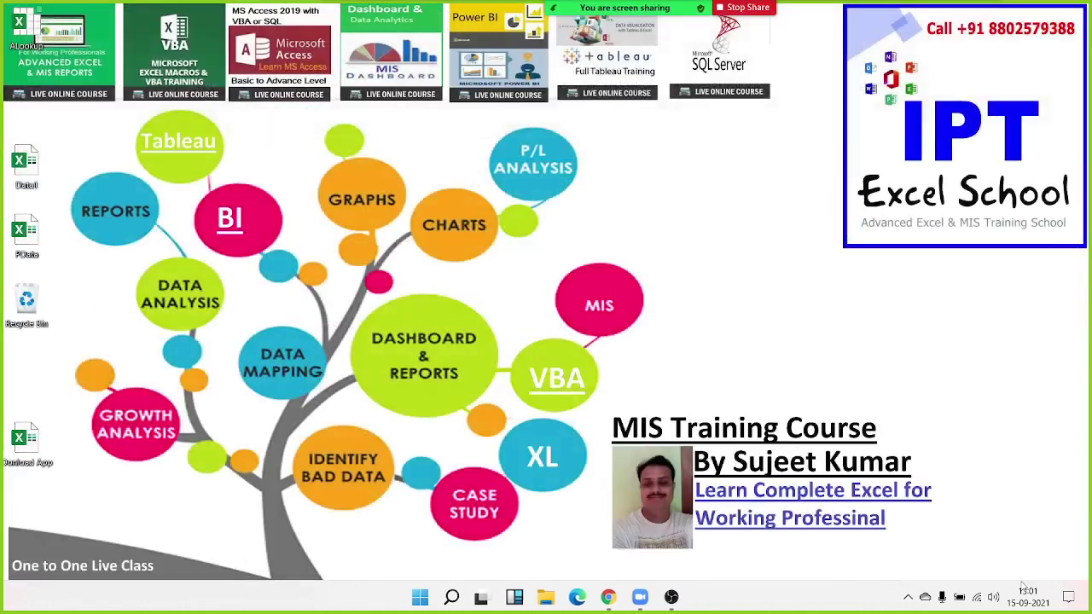
View the battery power mode, review the full Battery settings page and close it
left_click(965, 599)
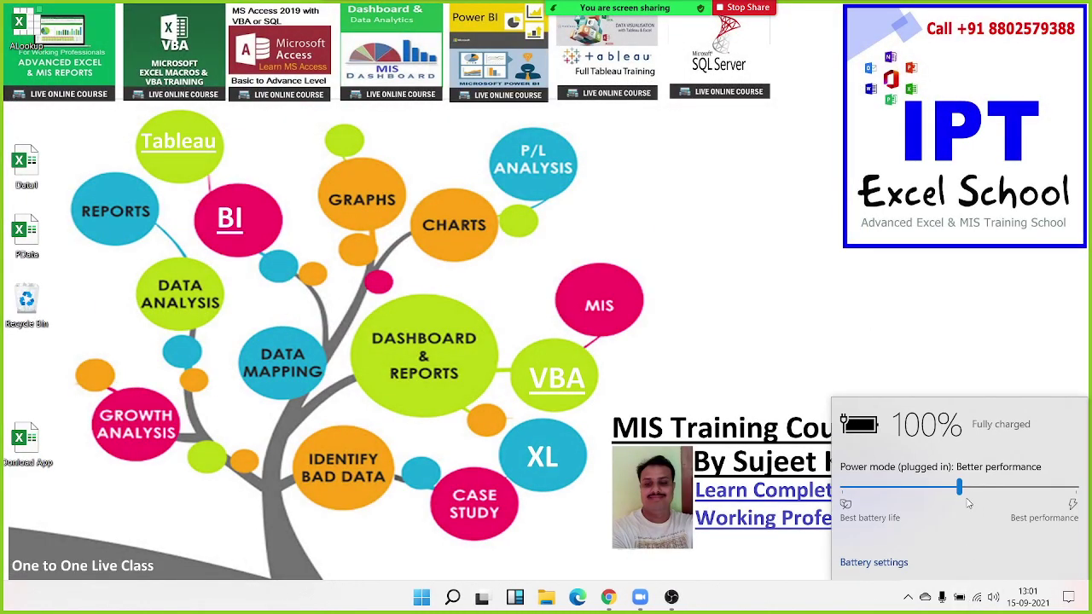
left_click(879, 563)
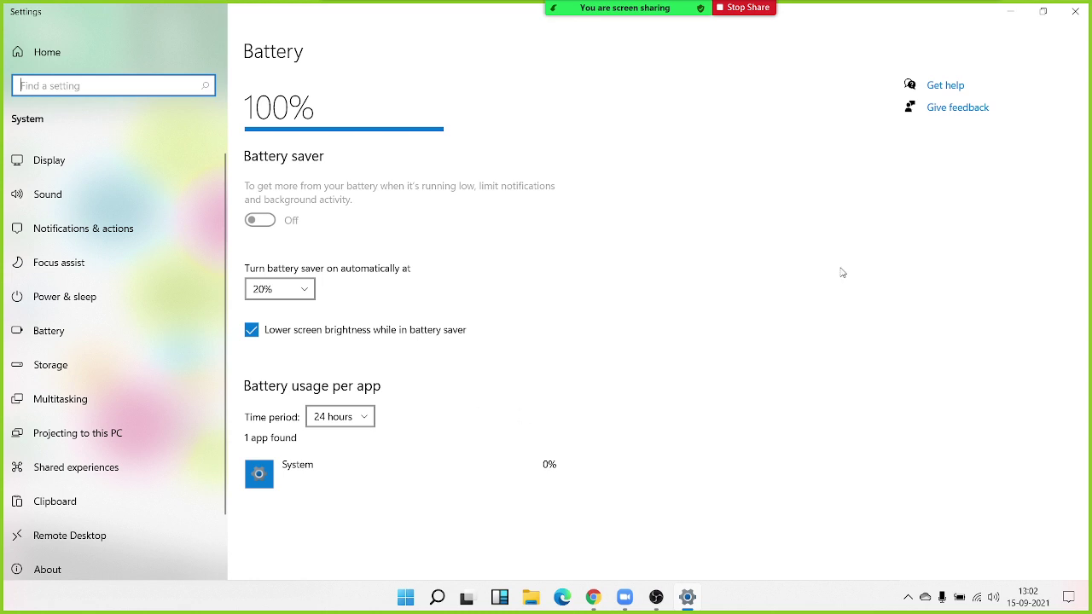
left_click(1080, 16)
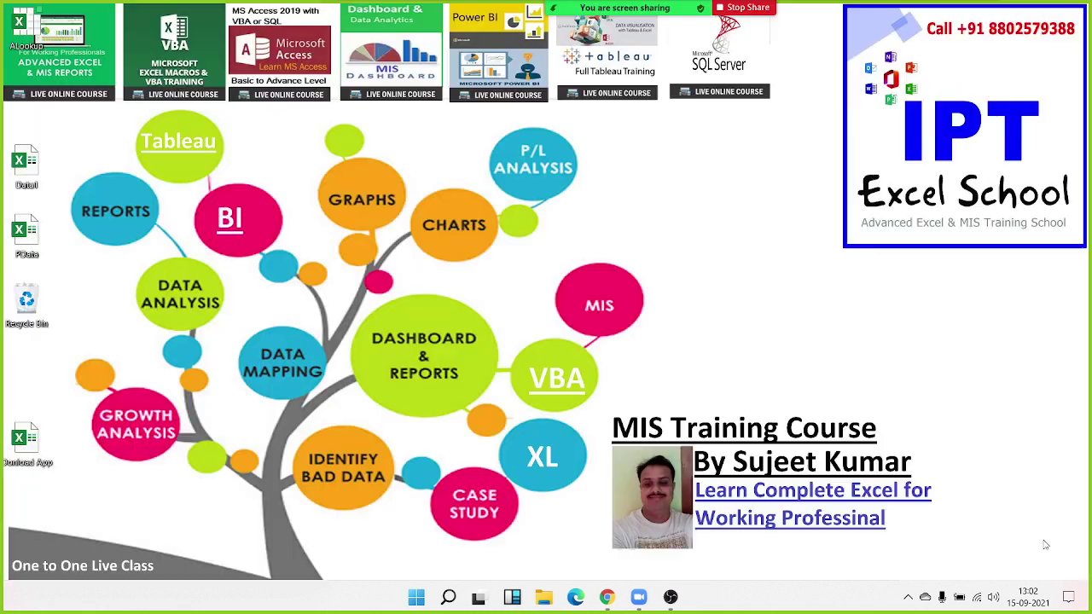
Examine the microphone privacy settings, including which apps are allowed to access the microphone, and close Settings
left_click(942, 597)
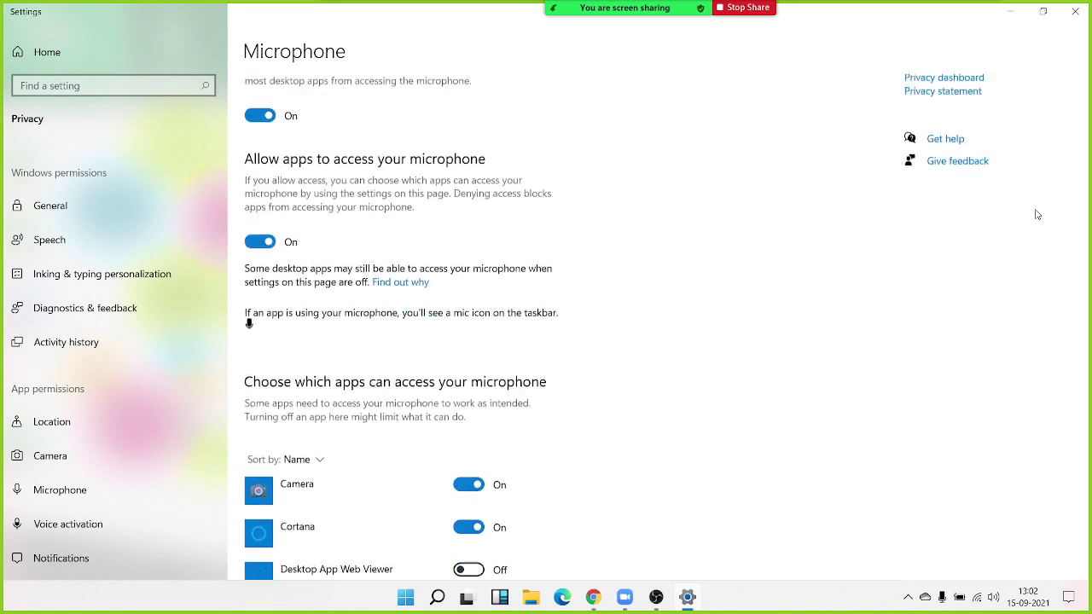
scroll(644, 246, "down", 5)
scroll(641, 286, "down", 3)
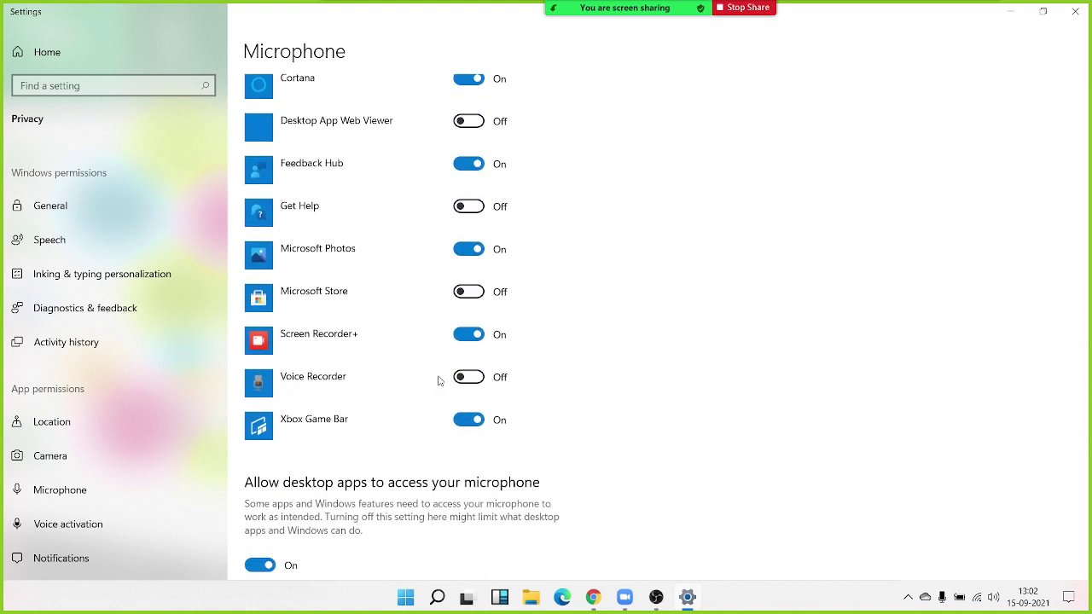
scroll(439, 379, "up", 1)
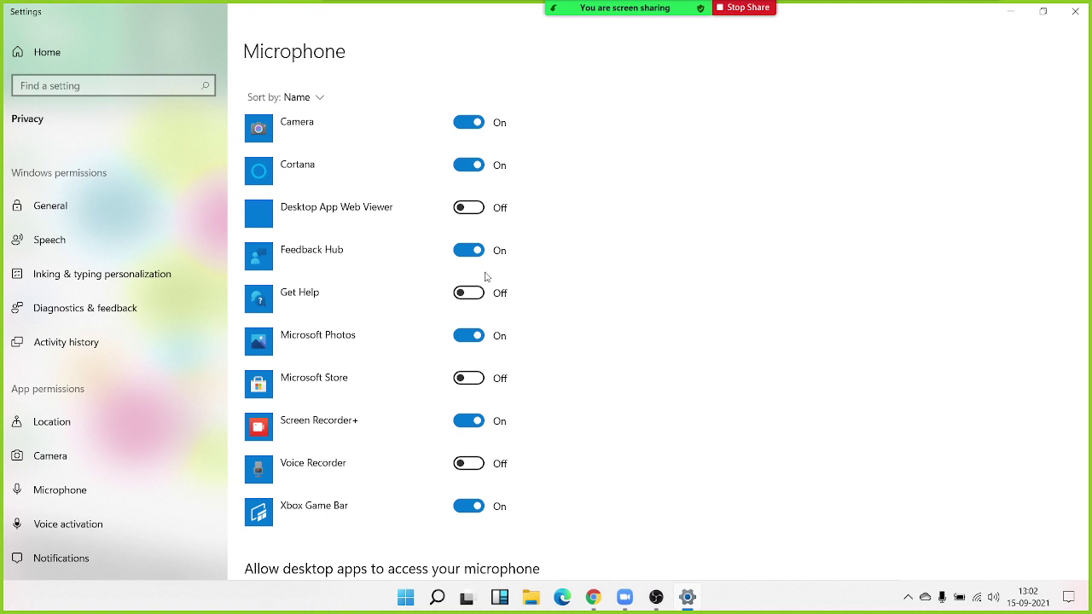
scroll(486, 277, "down", 2)
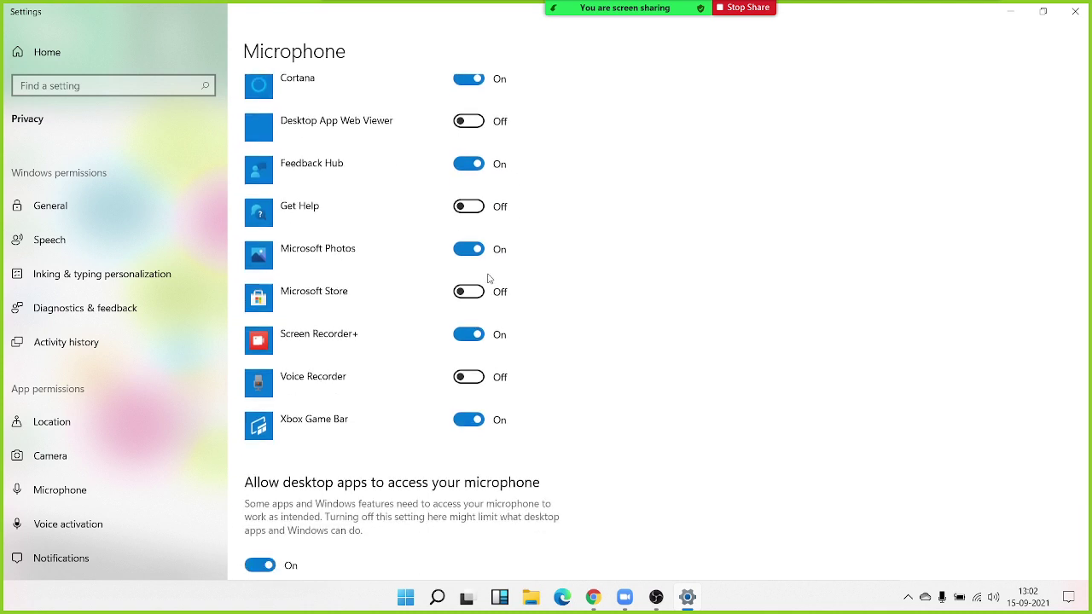
scroll(489, 278, "up", 4)
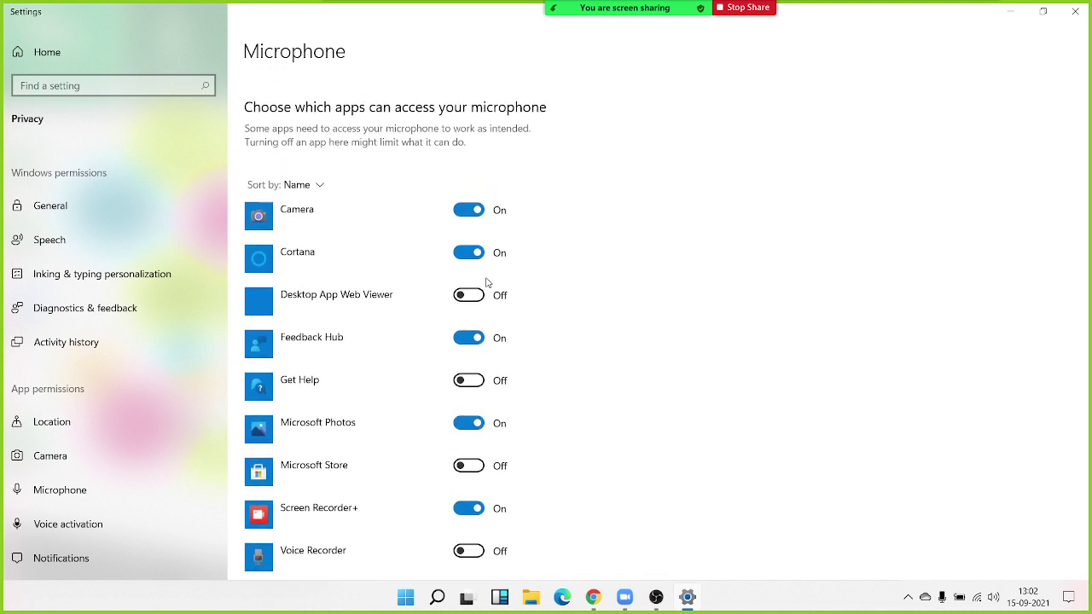
scroll(487, 282, "down", 2)
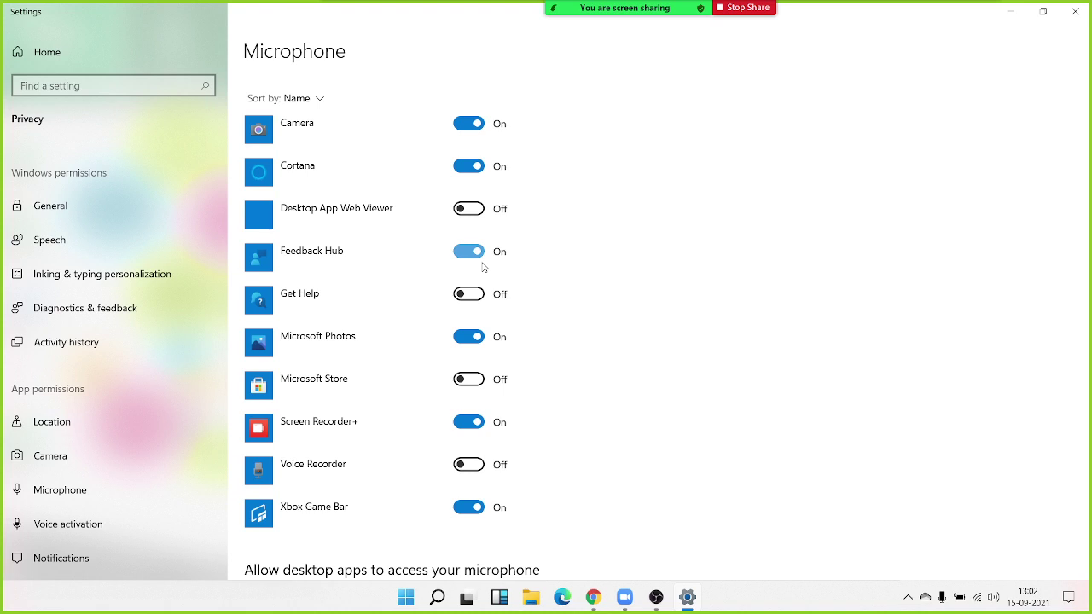
scroll(407, 418, "down", 3)
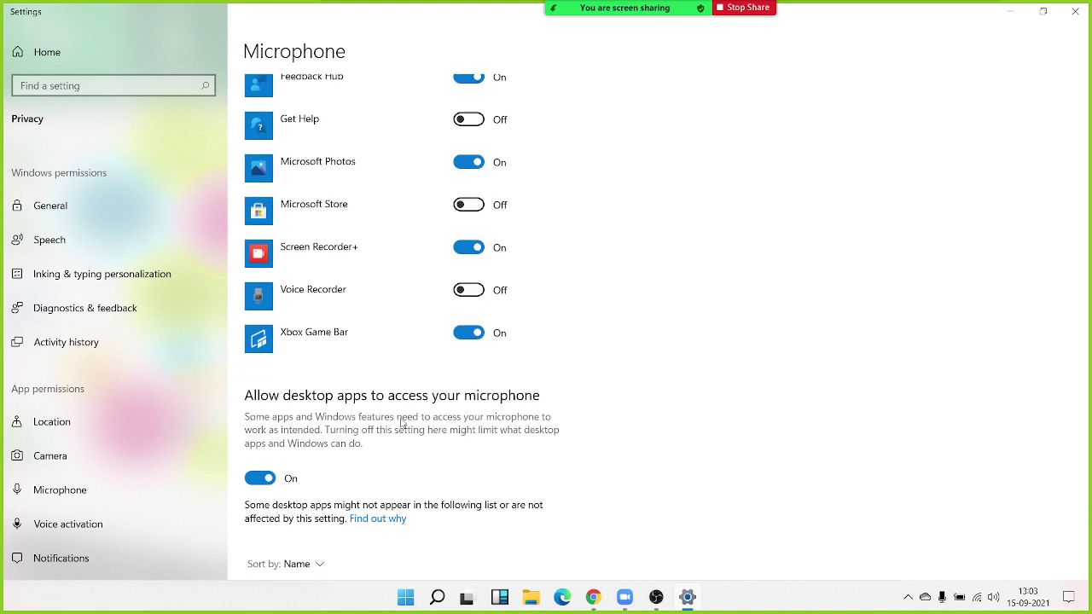
scroll(402, 423, "up", 6)
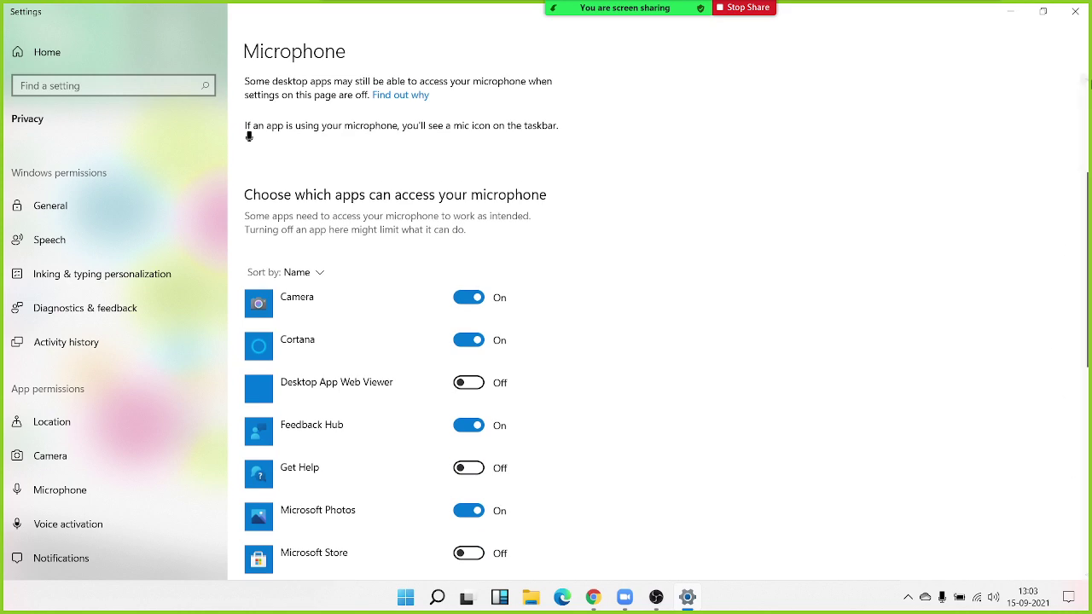
left_click(1076, 13)
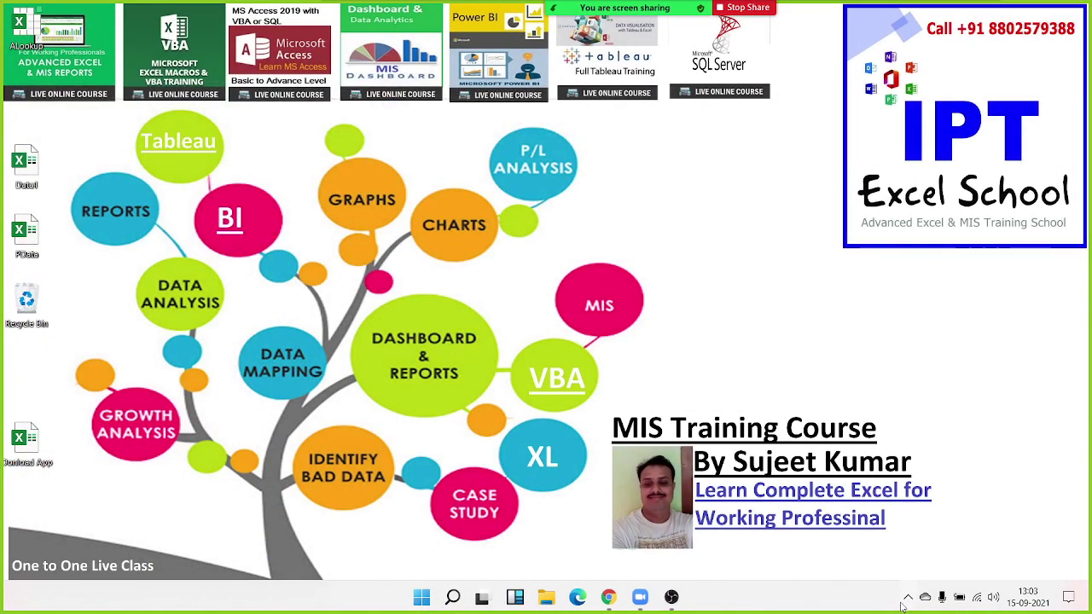
Exit Internet Download Manager from the hidden background apps in the system tray
left_click(907, 598)
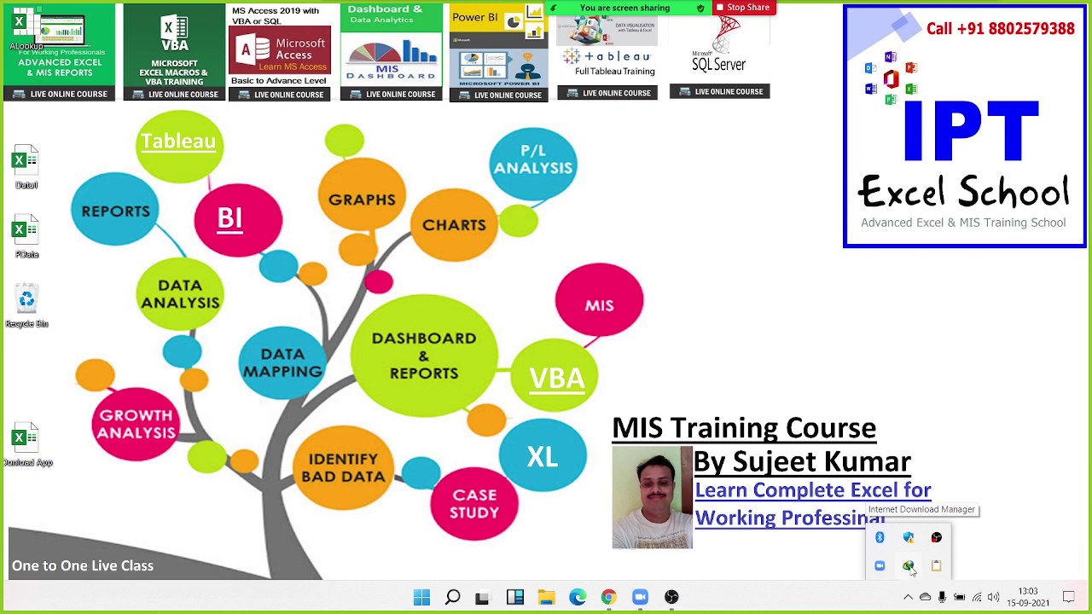
right_click(911, 569)
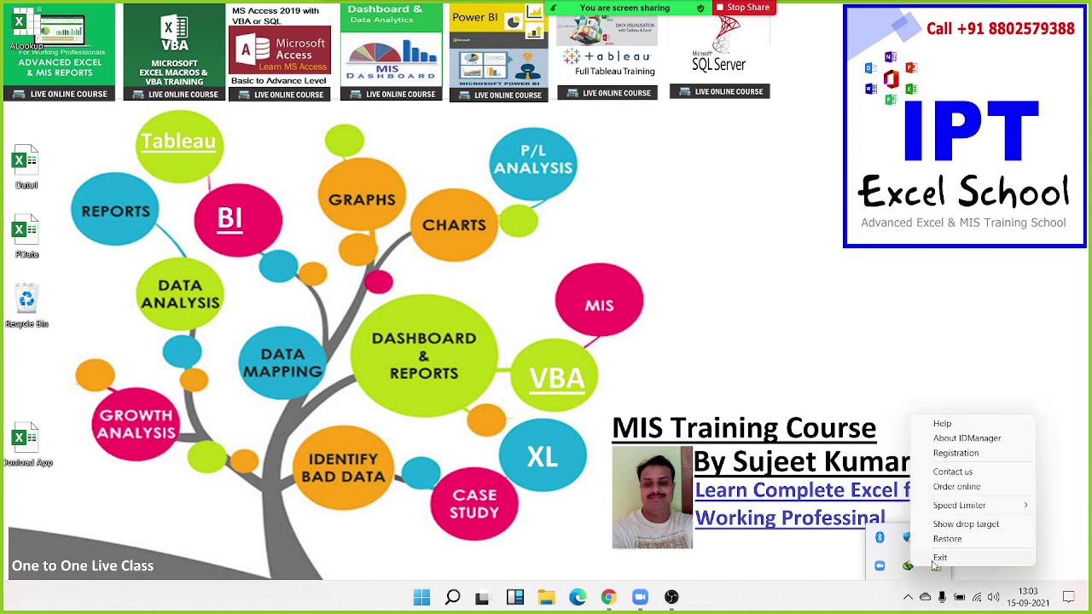
left_click(935, 563)
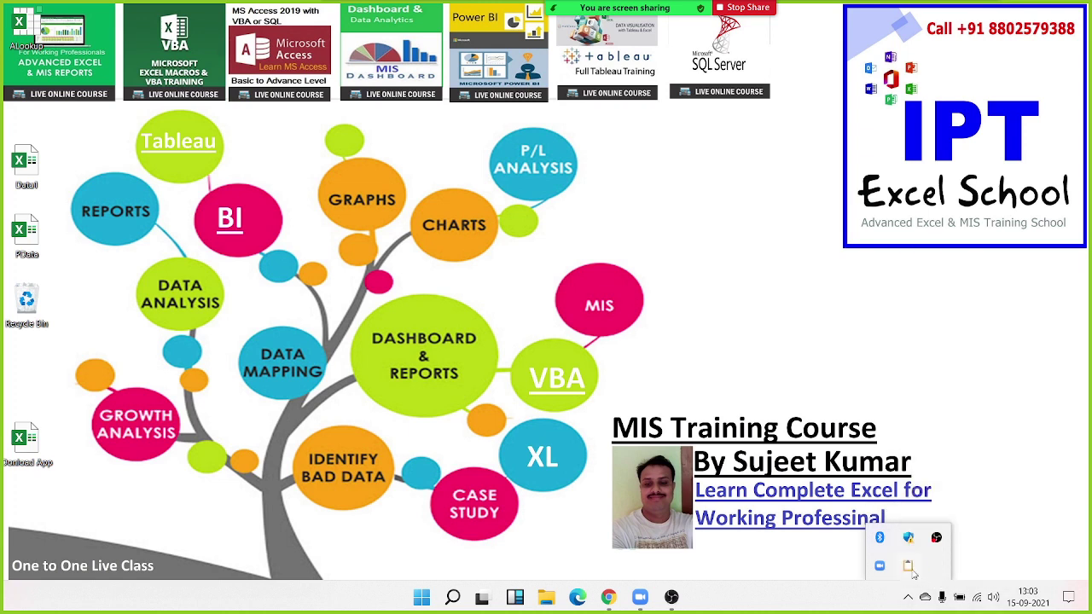
Inspect the commands available for the Office Clipboard and Bluetooth in the hidden system tray
right_click(908, 567)
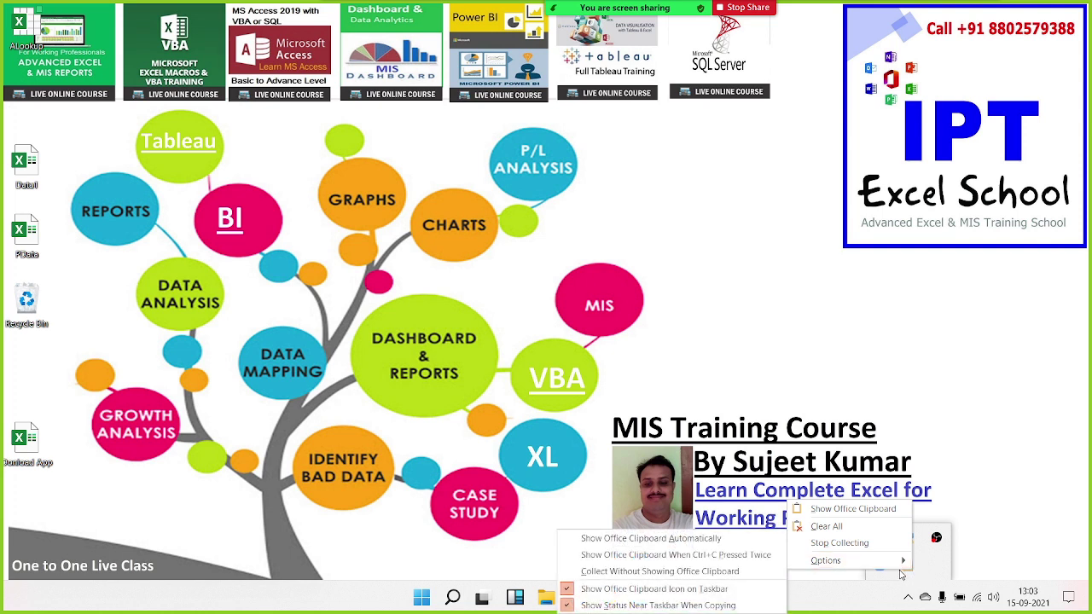
left_click(870, 528)
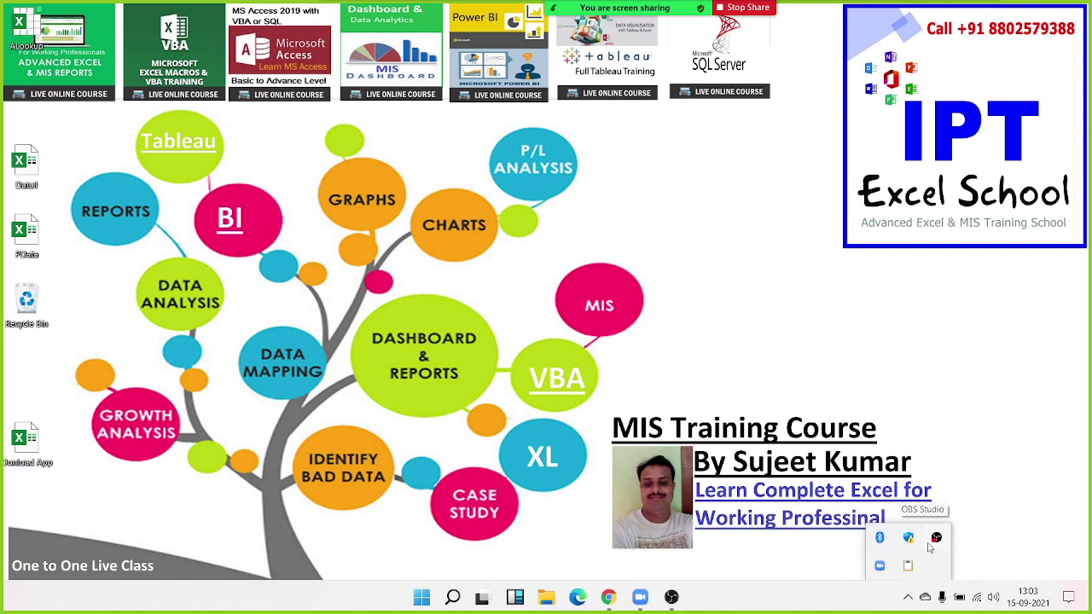
right_click(883, 539)
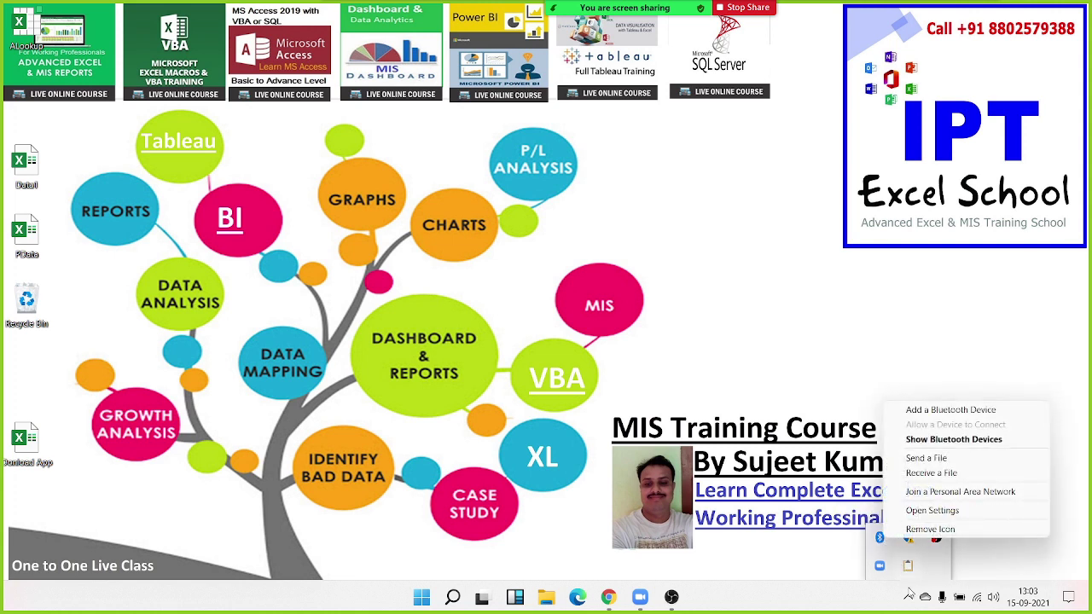
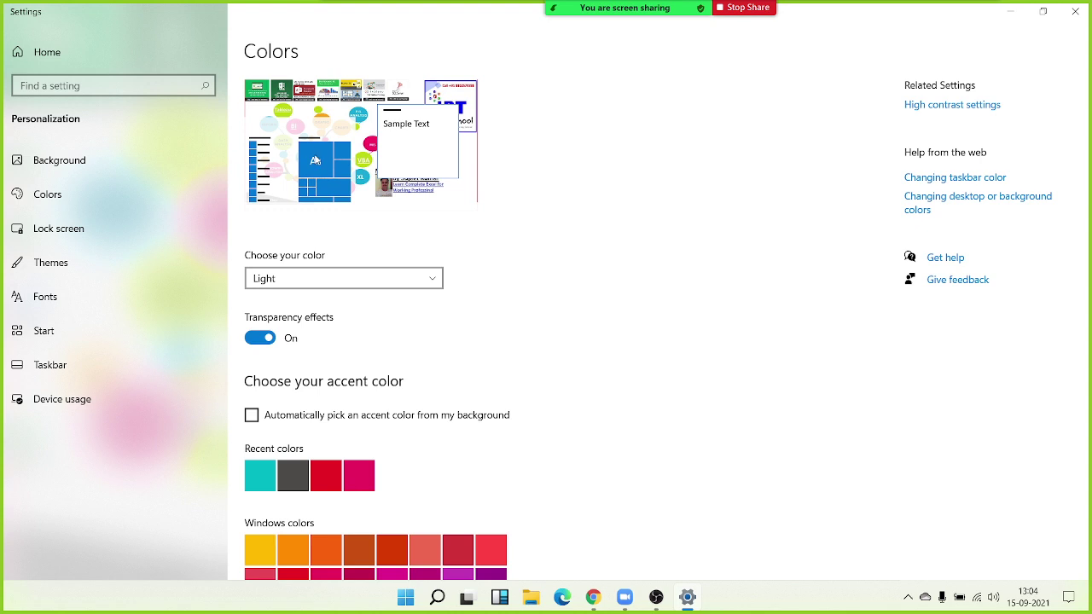
Check the Start menu's appearance and open the Lock screen personalization settings
key("super")
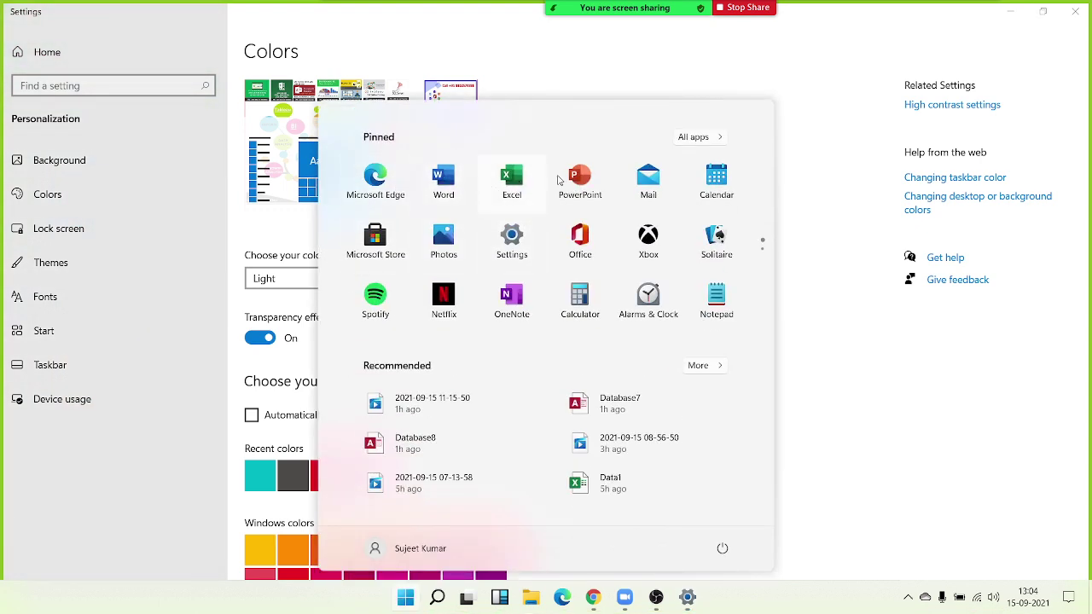
left_click(241, 183)
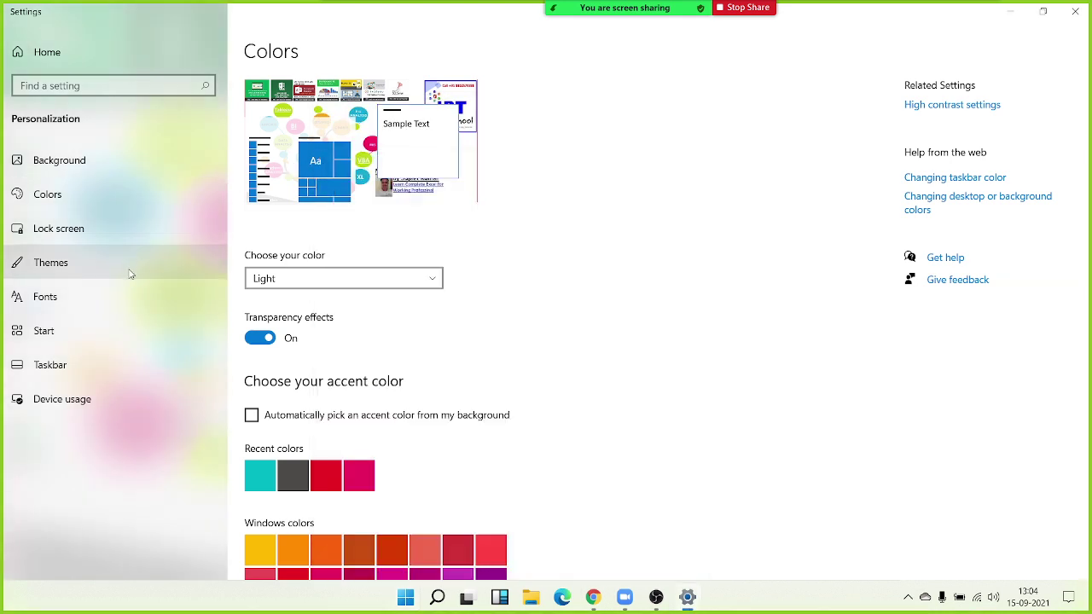
left_click(110, 226)
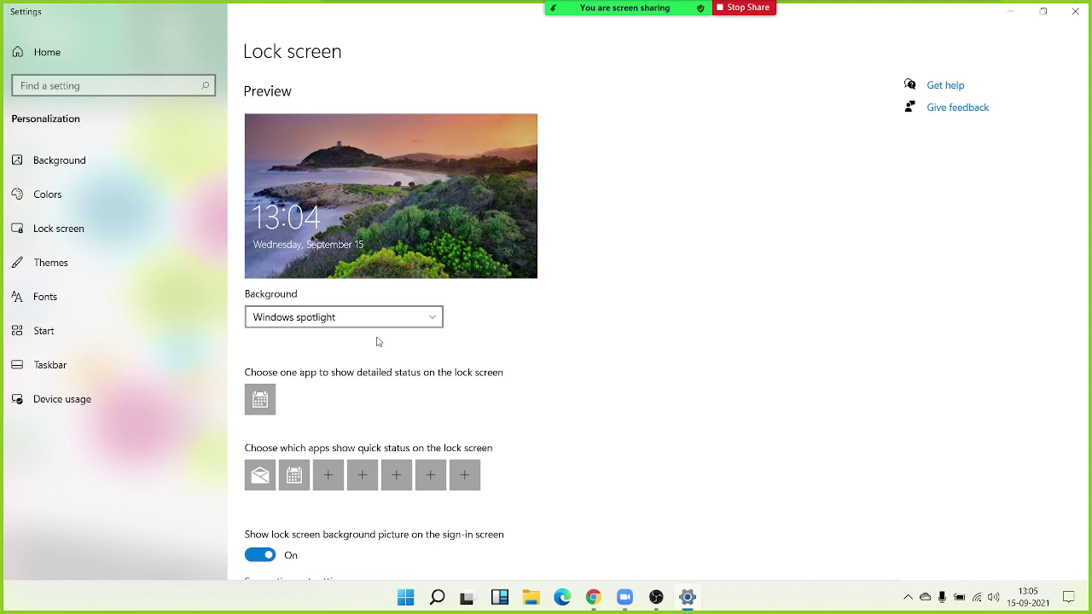
Try the Picture and Slideshow options for the lock screen background, and set it back to Windows spotlight
scroll(413, 418, "down", 2)
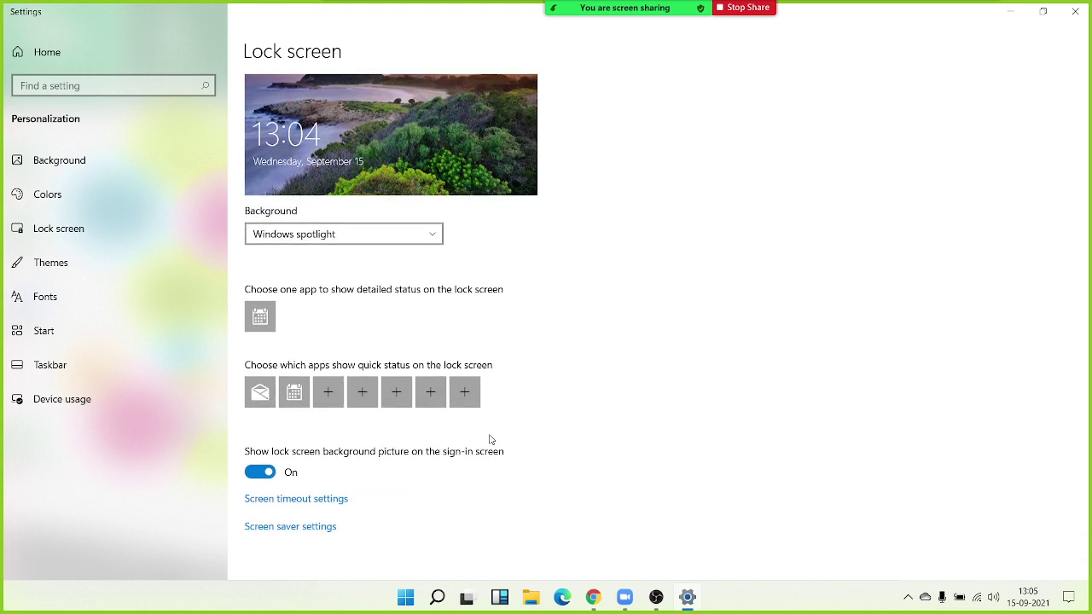
scroll(482, 423, "up", 2)
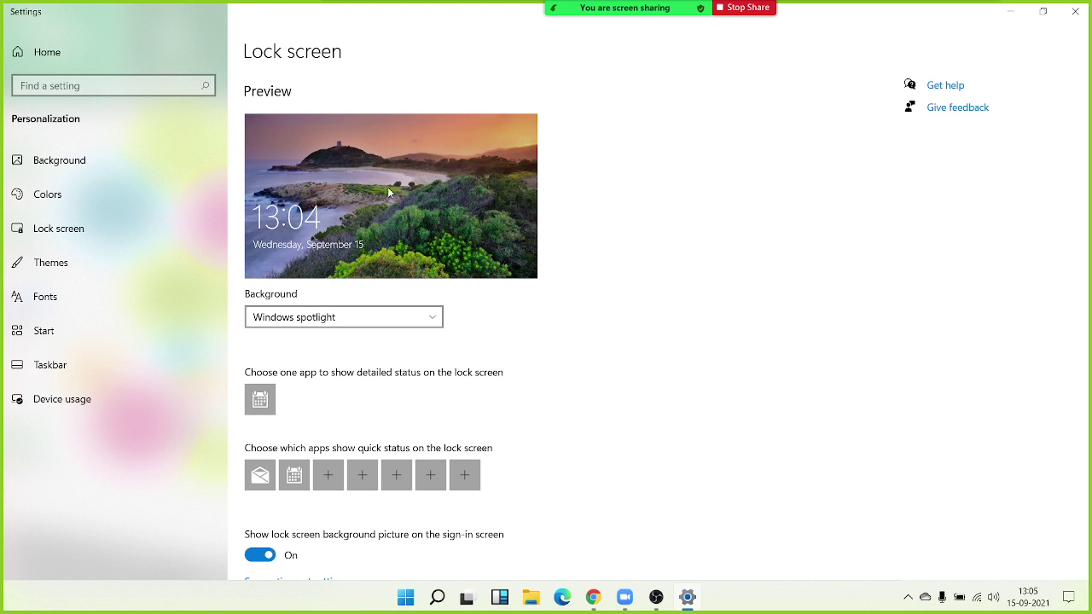
left_click(397, 317)
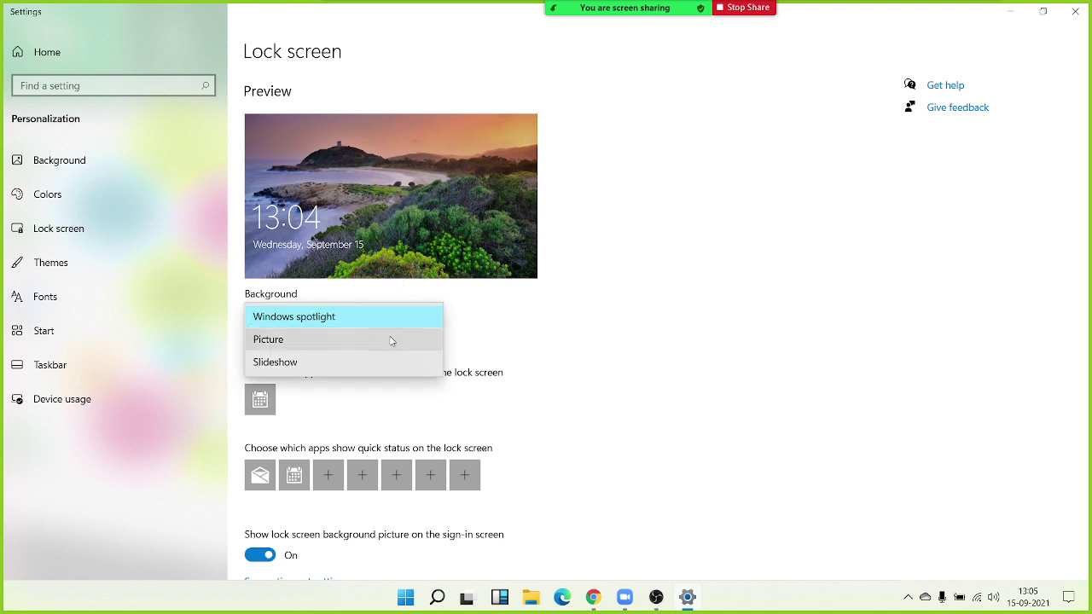
left_click(392, 340)
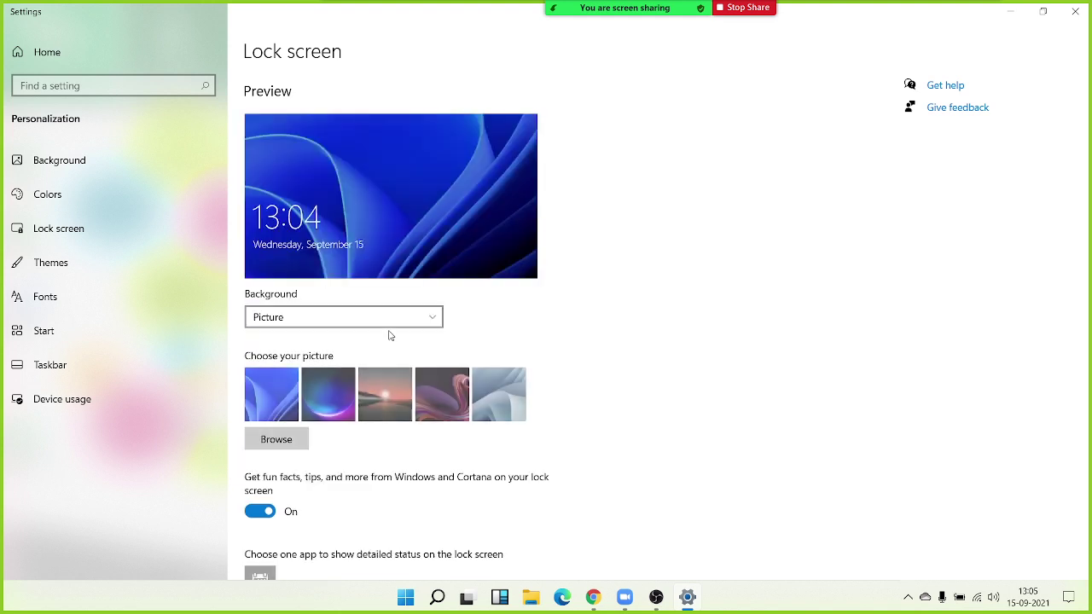
left_click(386, 323)
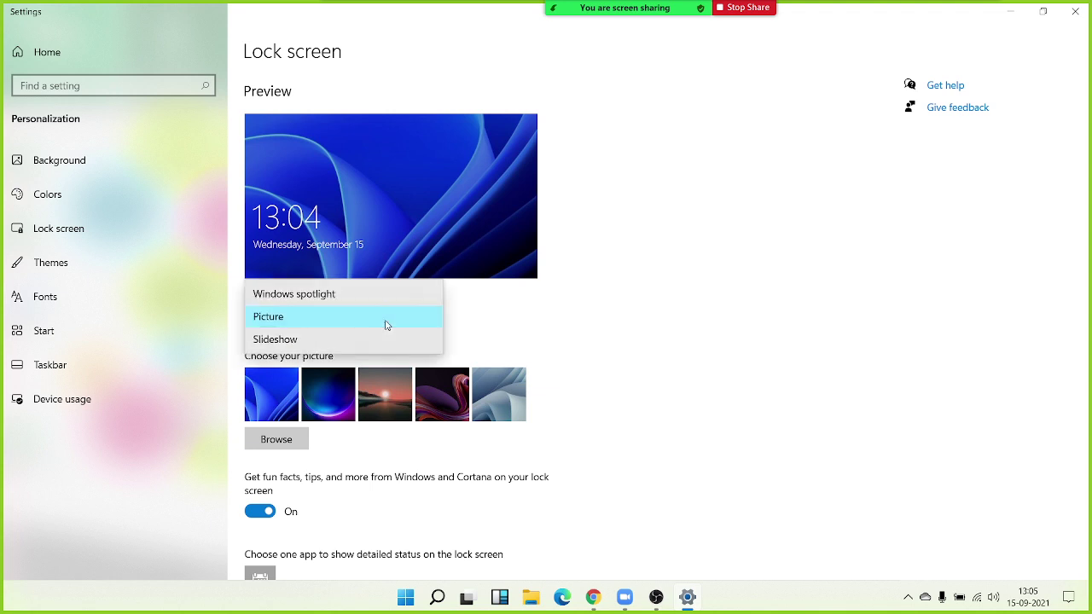
left_click(374, 341)
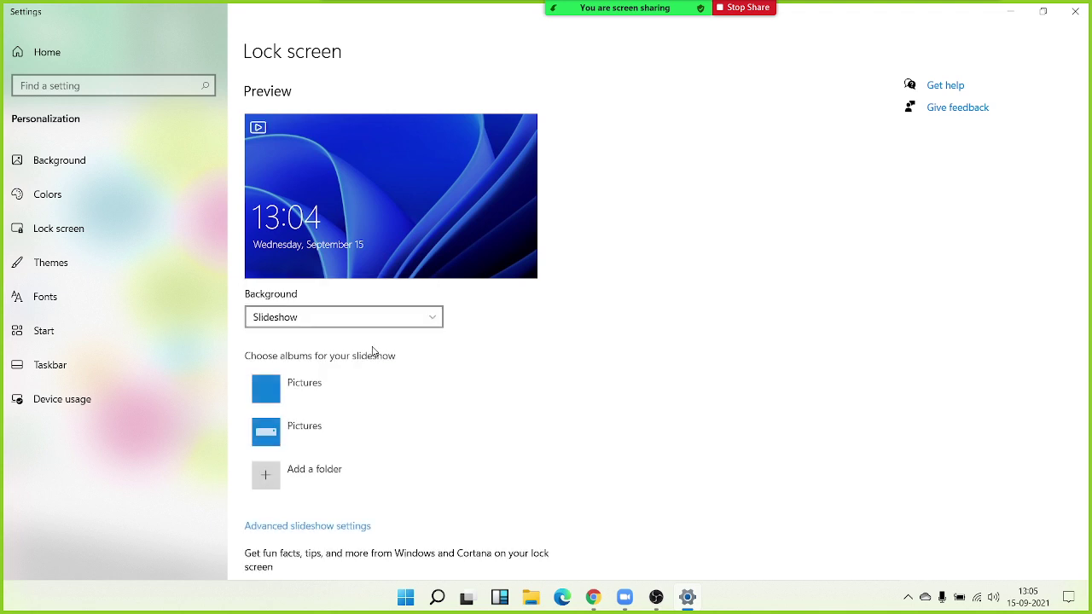
left_click(374, 325)
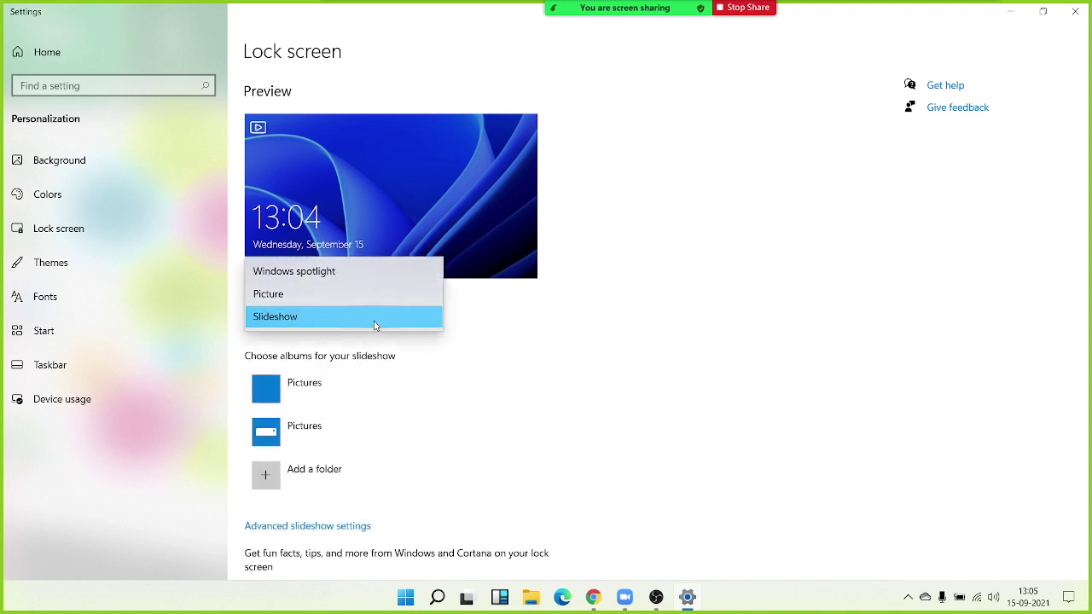
left_click(369, 275)
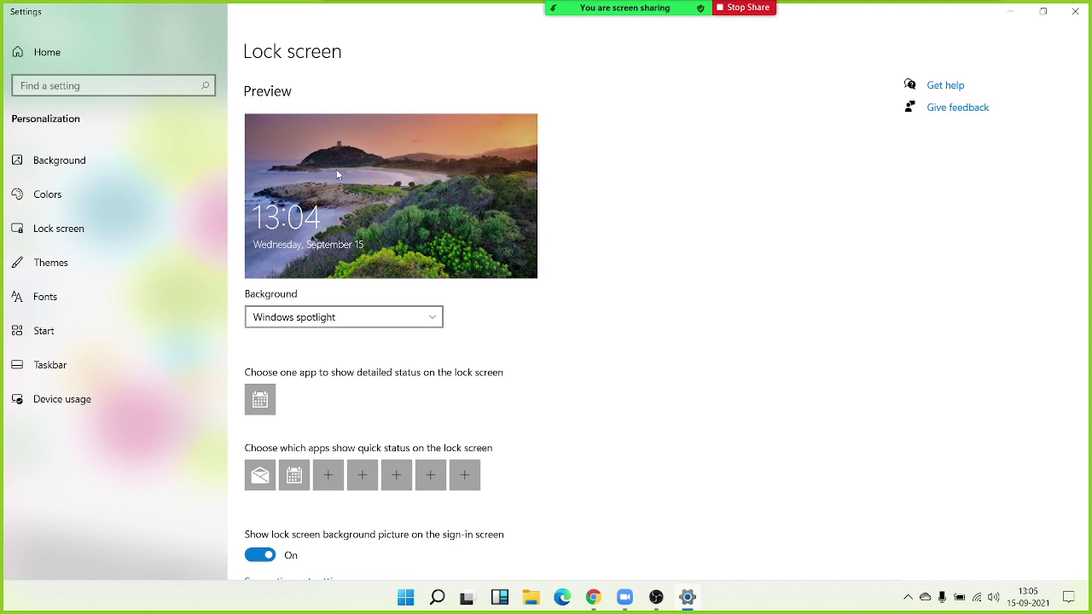
Open the screen timeout settings, inspect the choices for turning the screen off on battery power, and return to the Lock screen settings
scroll(397, 344, "down", 2)
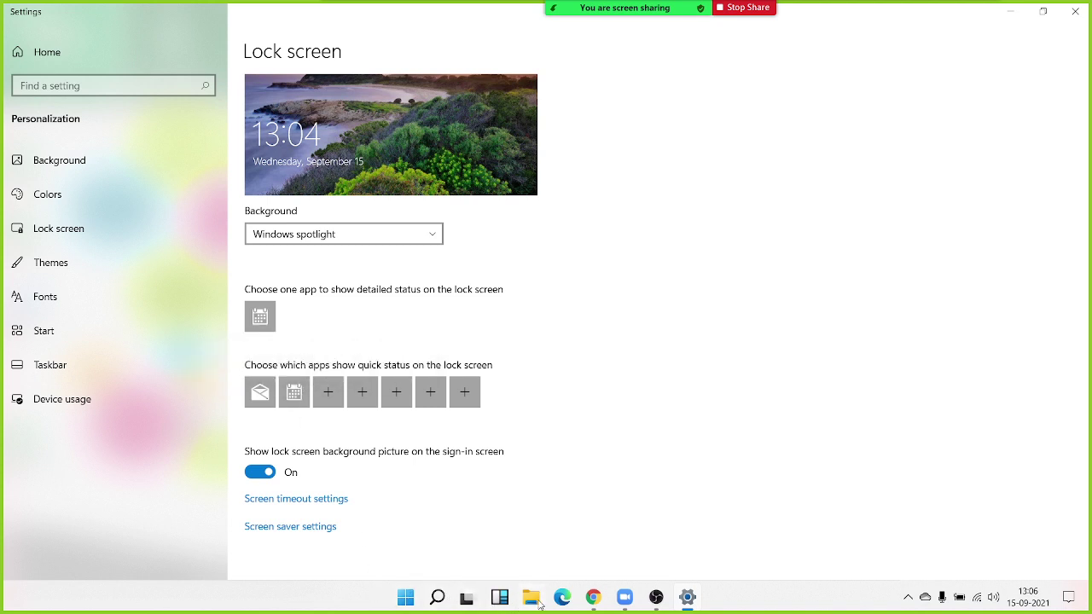
left_click(316, 503)
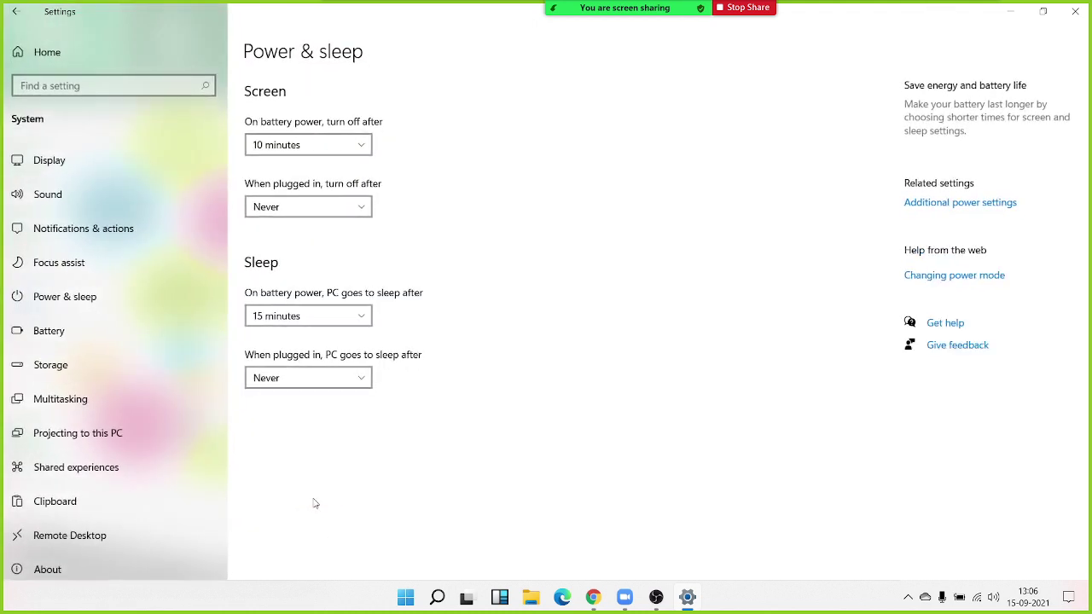
left_click(270, 149)
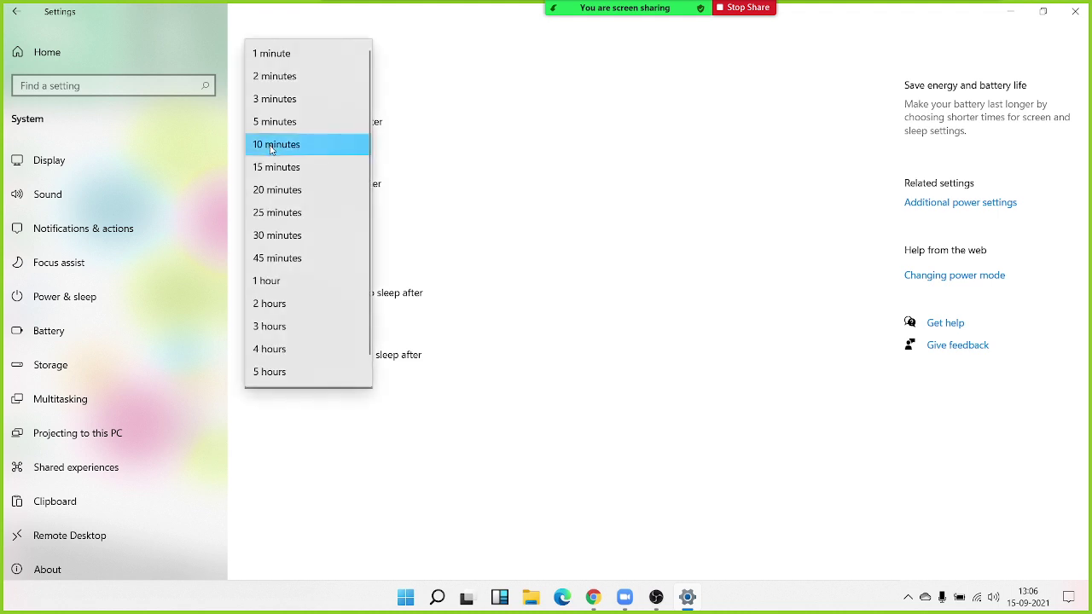
left_click(271, 147)
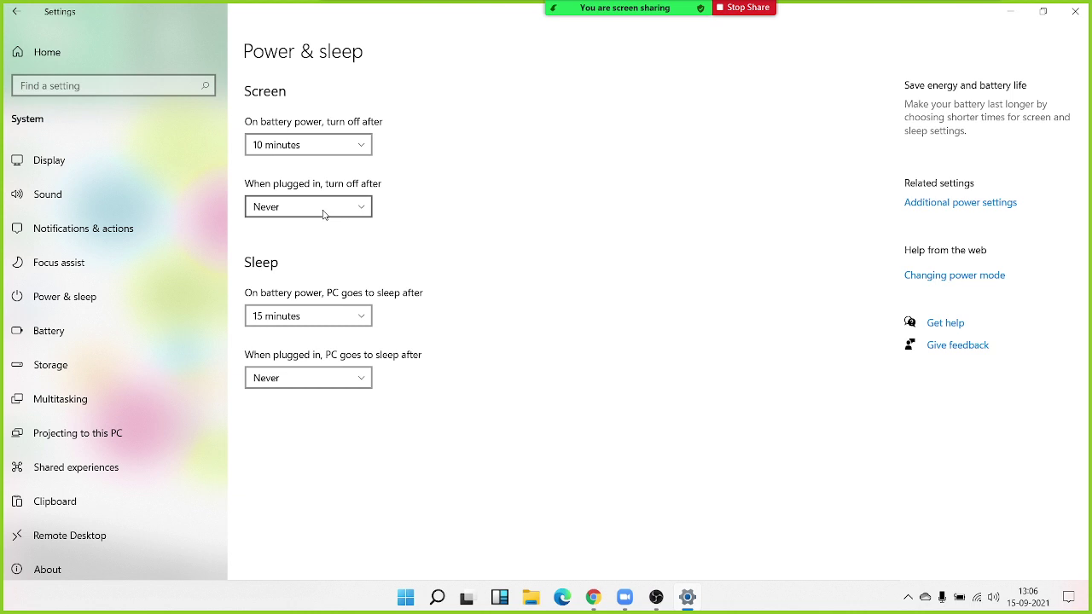
left_click(285, 143)
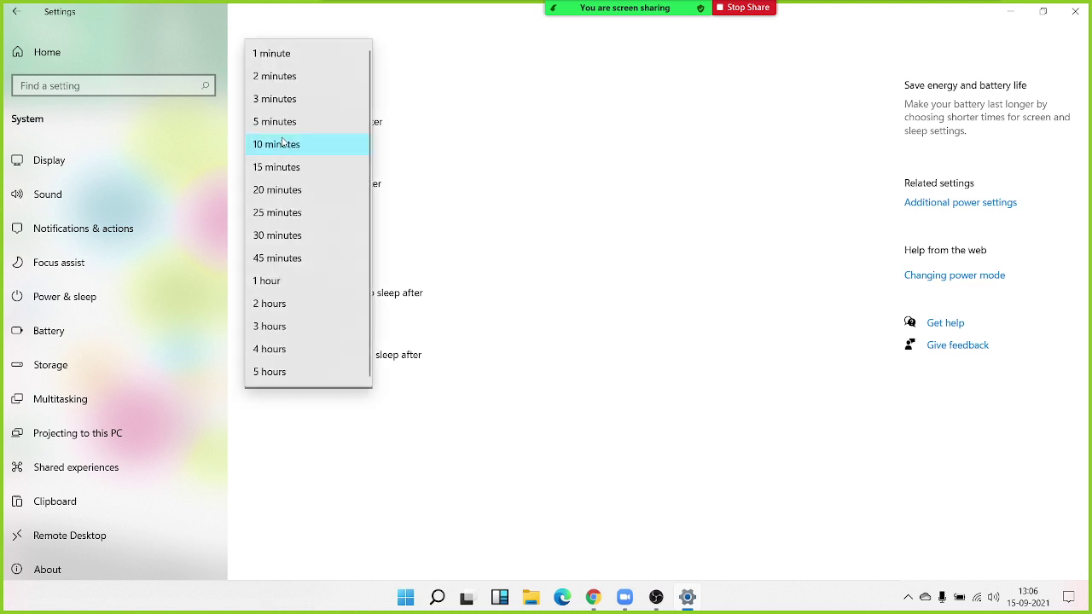
left_click(479, 150)
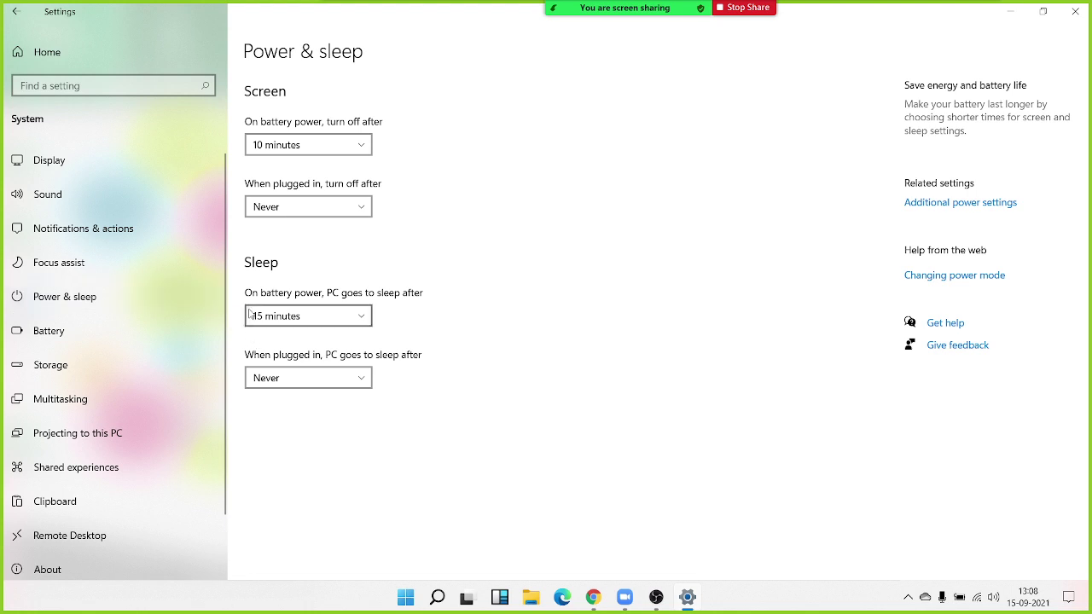
scroll(205, 401, "down", 2)
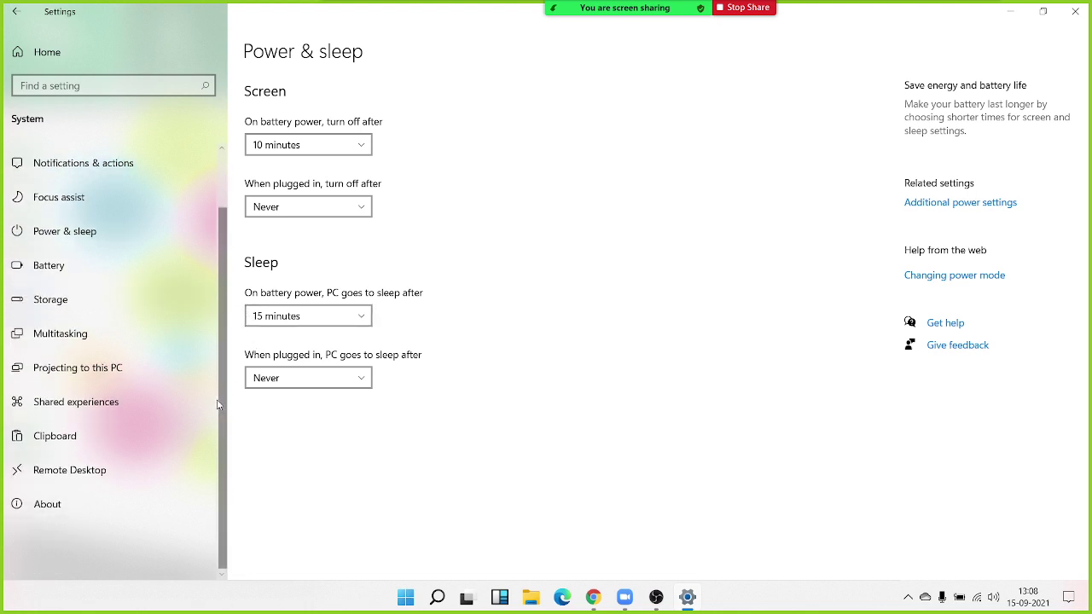
scroll(128, 443, "up", 2)
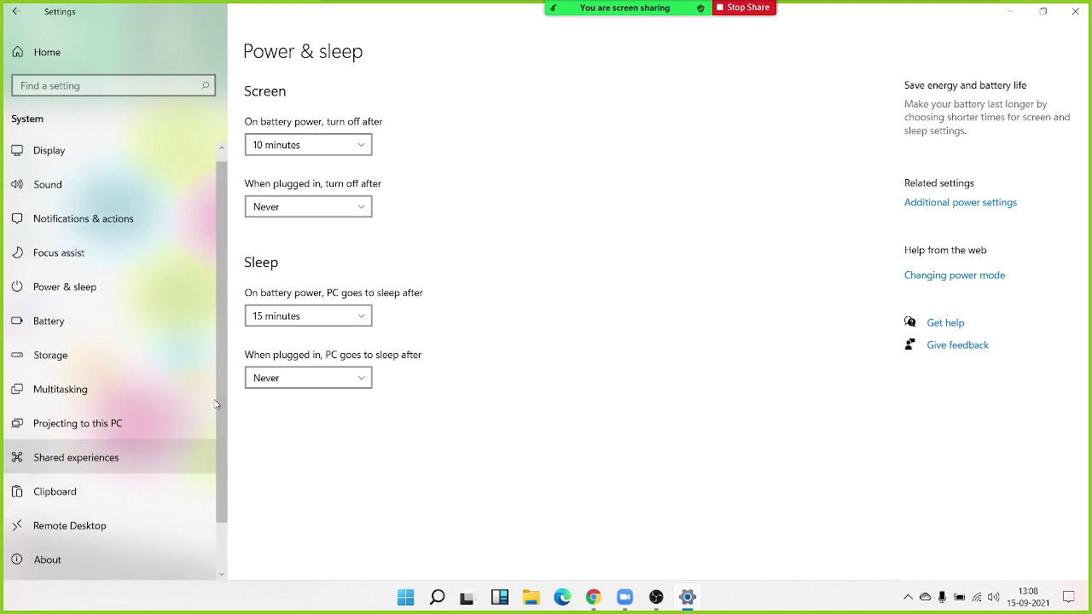
left_click(15, 13)
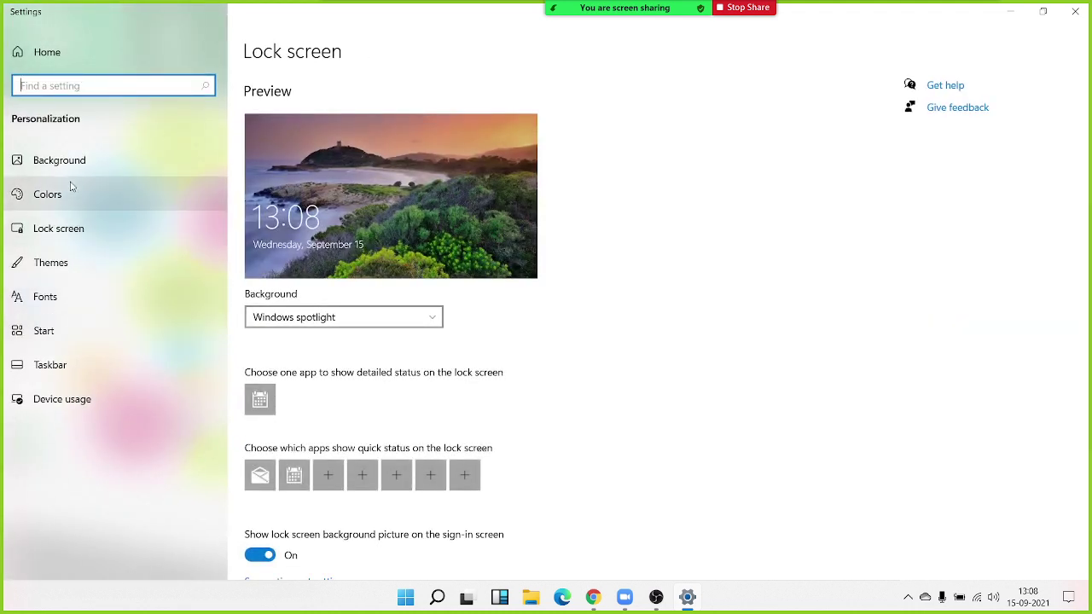
View the Themes and Fonts personalization settings
left_click(76, 240)
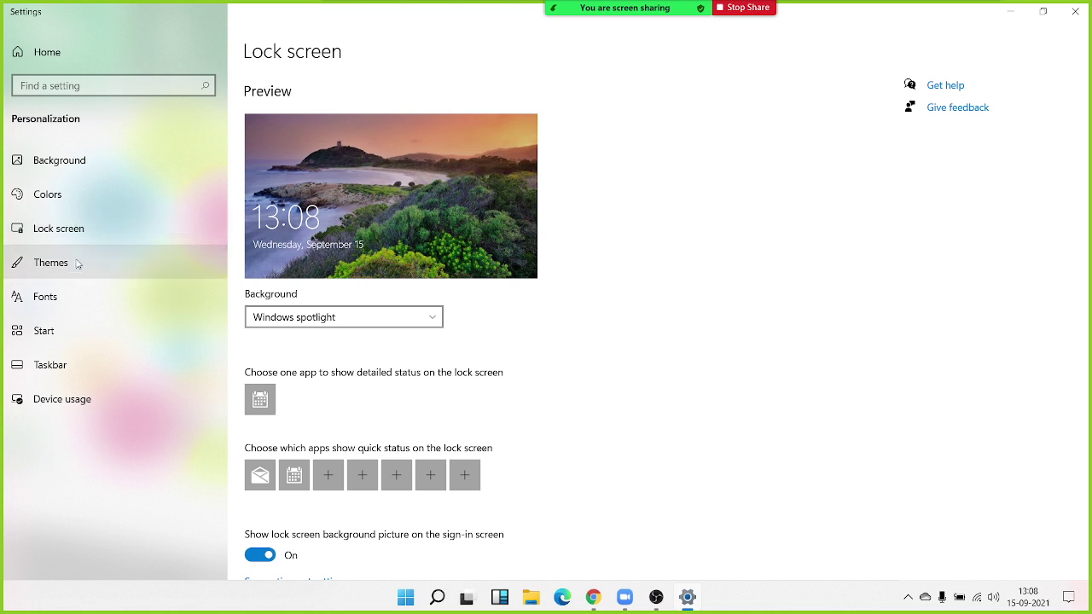
left_click(81, 272)
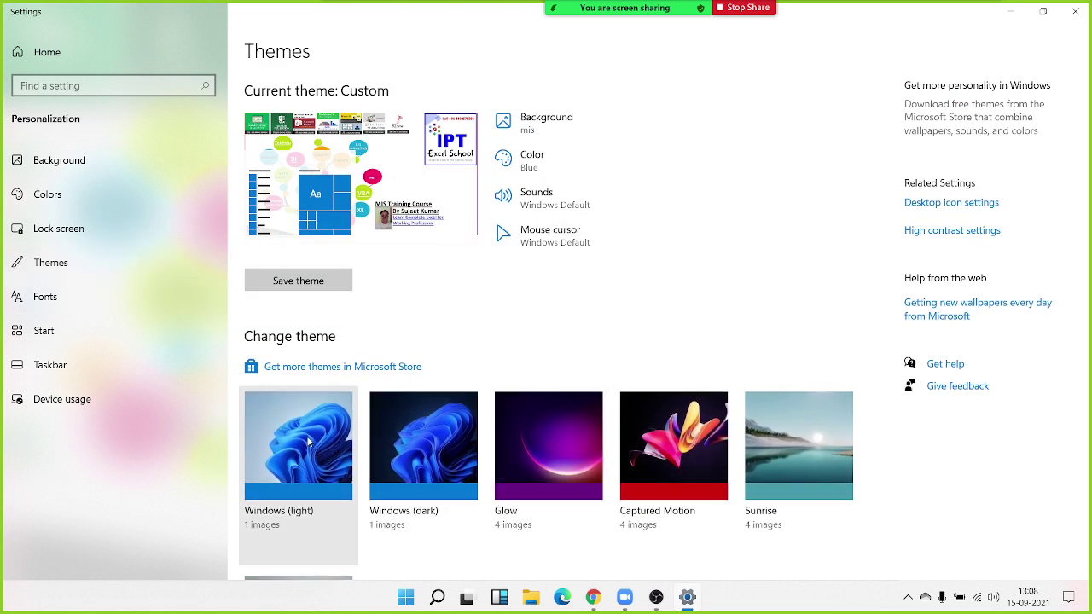
left_click(71, 305)
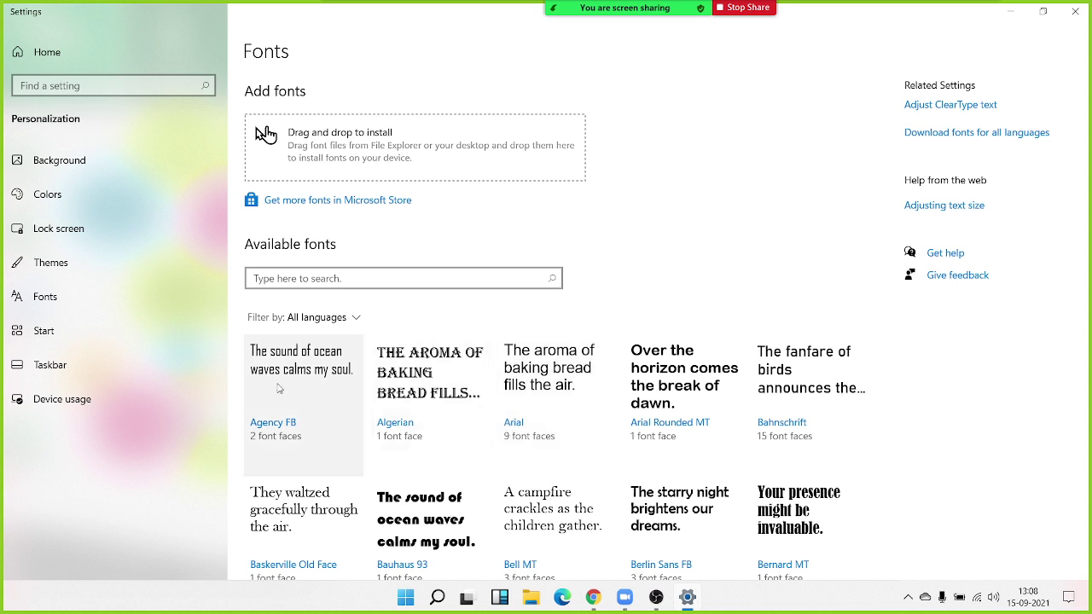
Review the Start personalization settings against the Start menu, and check which folders can appear on Start
left_click(122, 337)
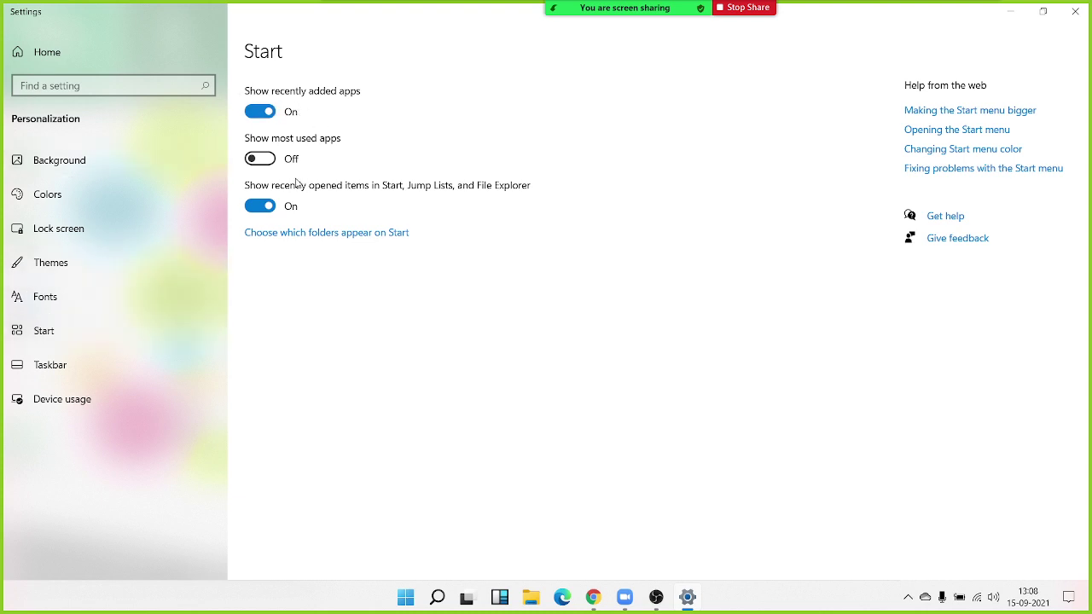
key("super")
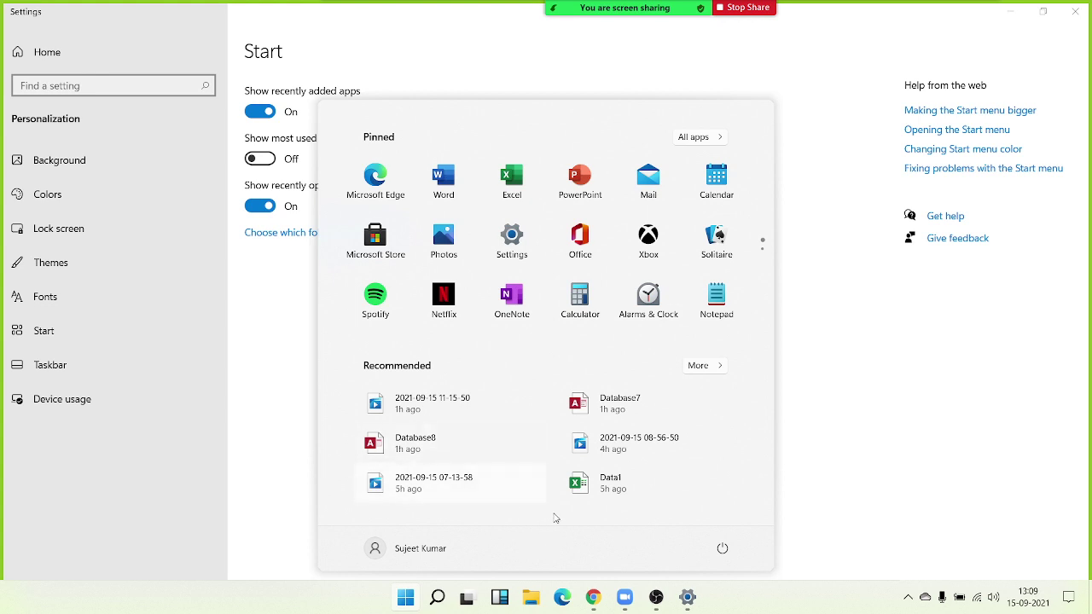
left_click(279, 143)
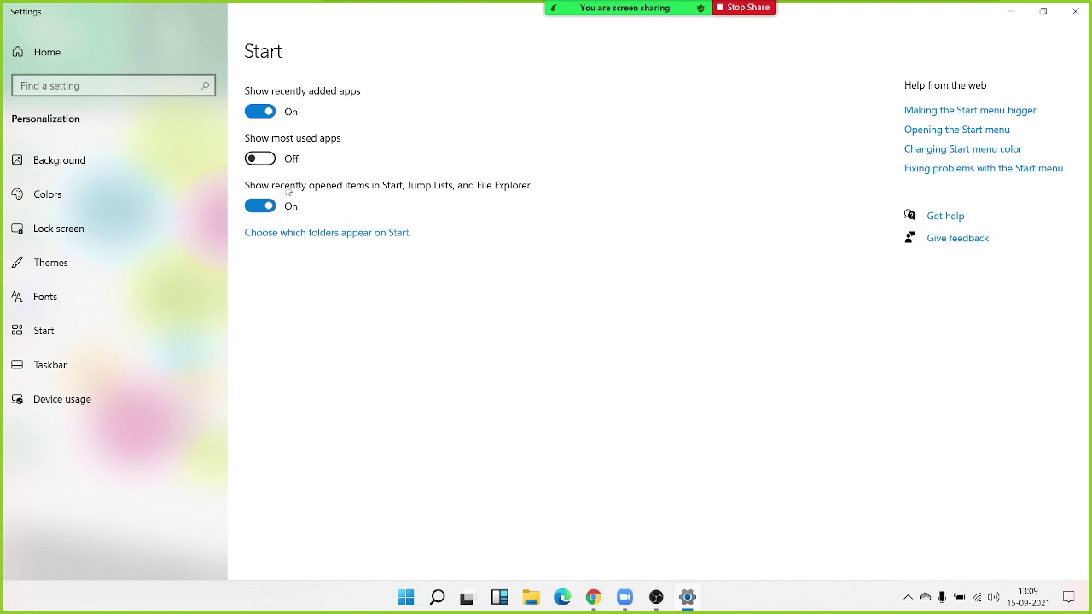
left_click(276, 236)
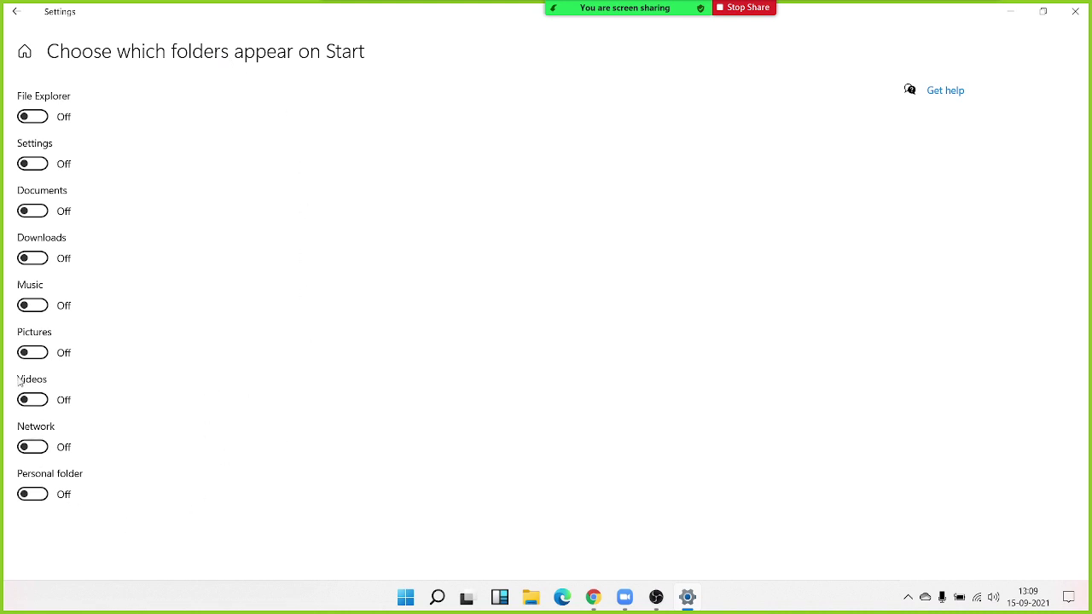
left_click(15, 11)
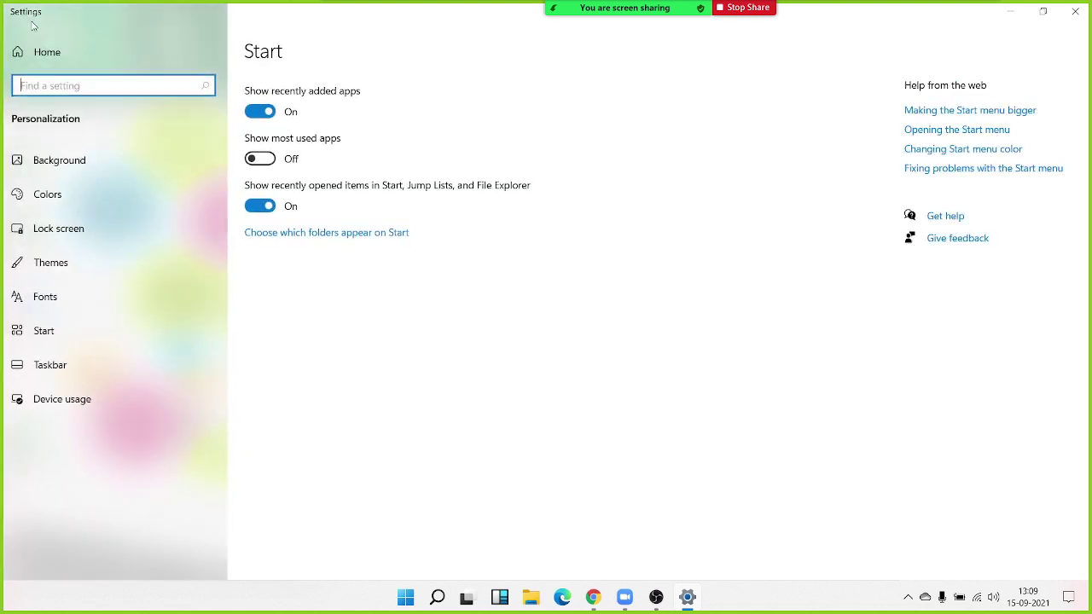
Review the Taskbar personalization settings, including the web help on pinning an app and the notification area options
left_click(63, 366)
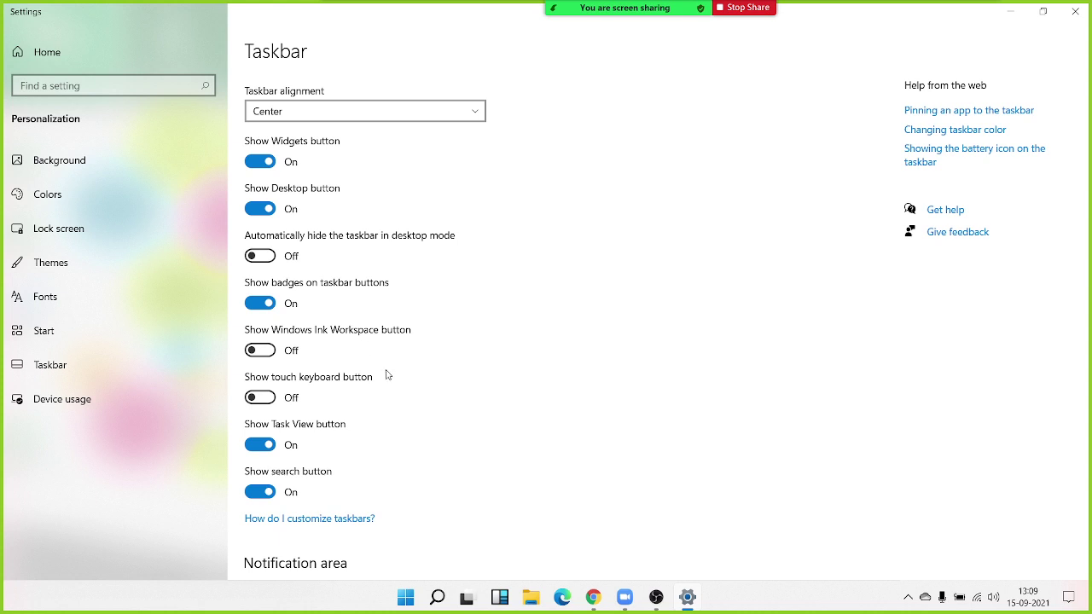
scroll(345, 368, "down", 1)
scroll(344, 369, "up", 1)
left_click(985, 111)
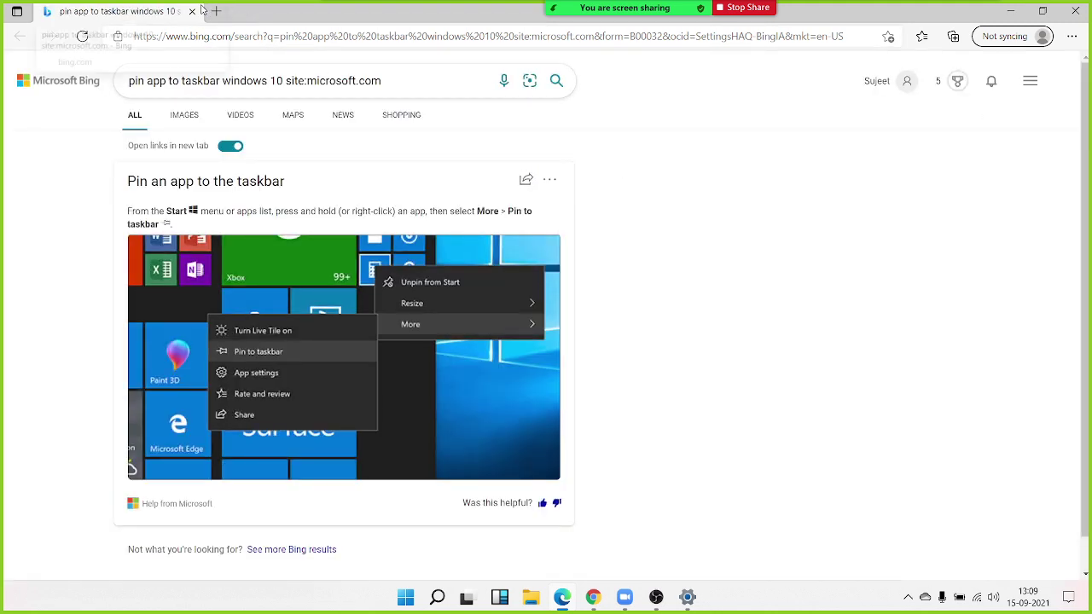
left_click(1075, 11)
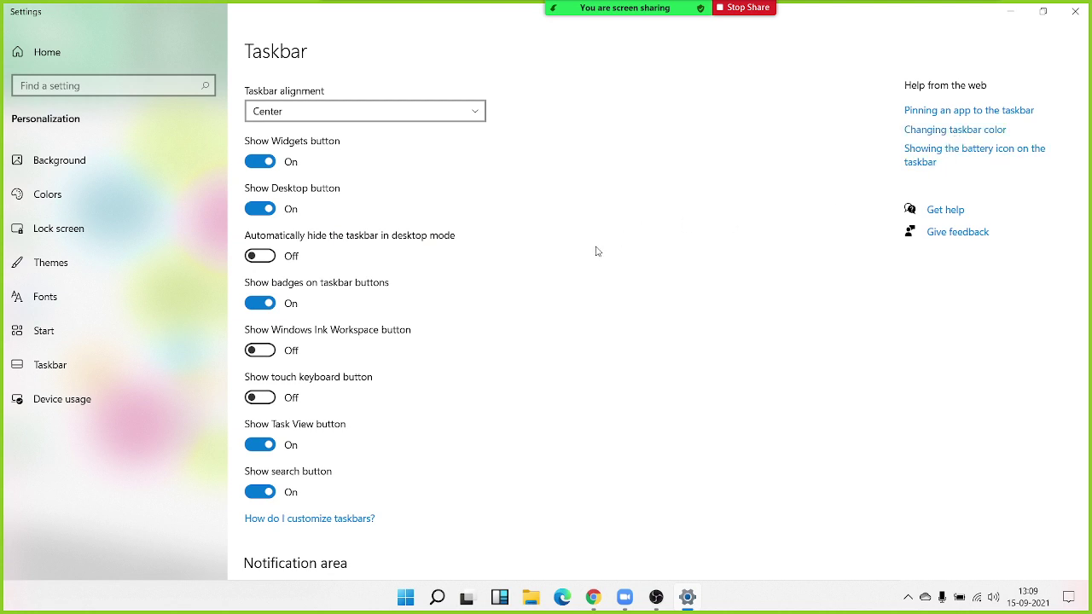
scroll(290, 478, "down", 2)
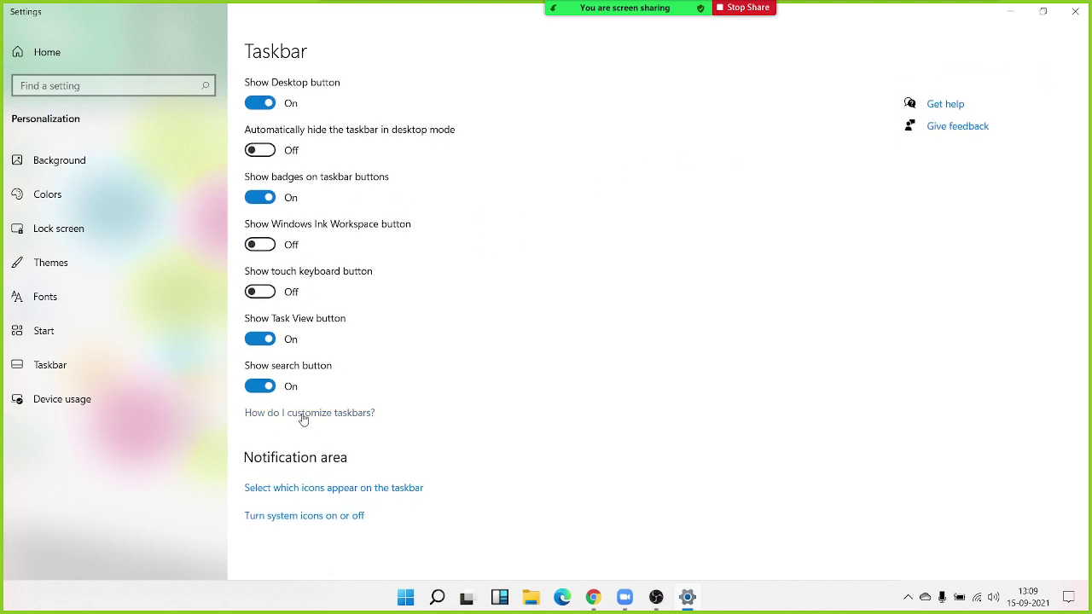
View the Device usage personalization options and close Settings
left_click(66, 401)
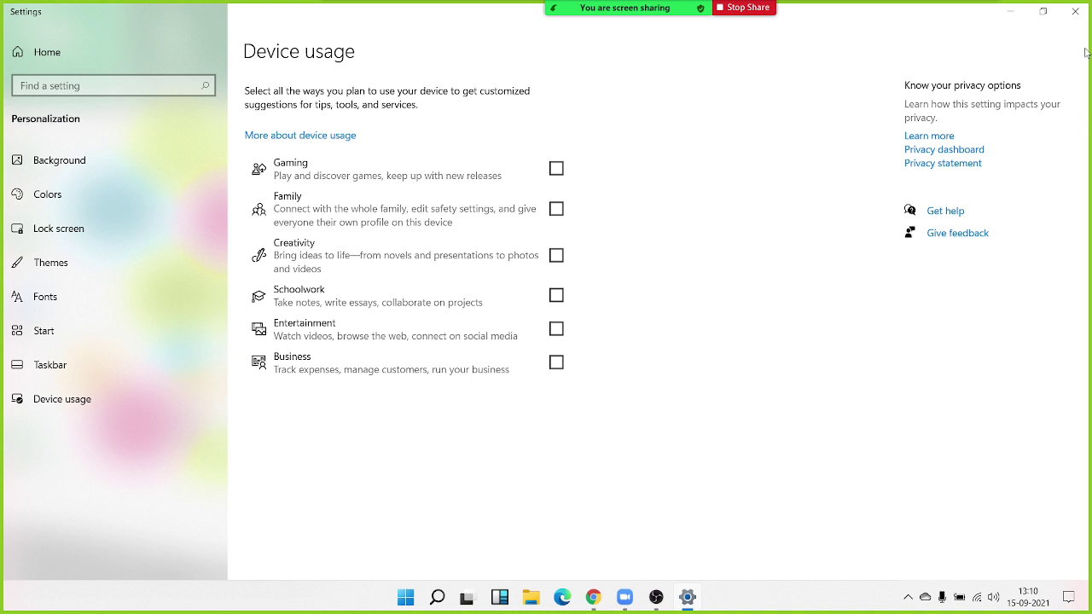
left_click(1075, 12)
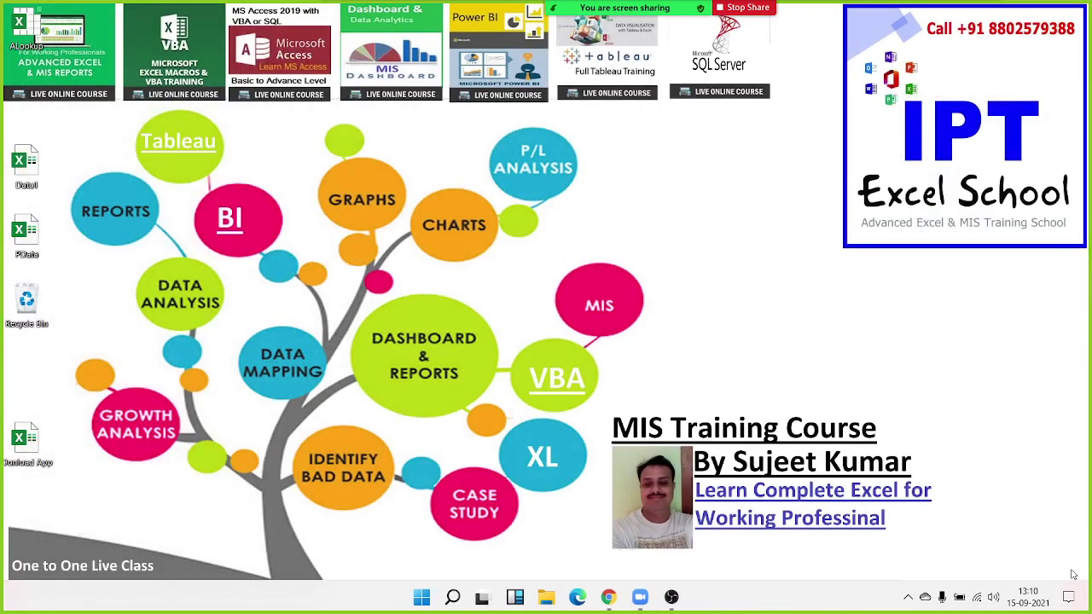